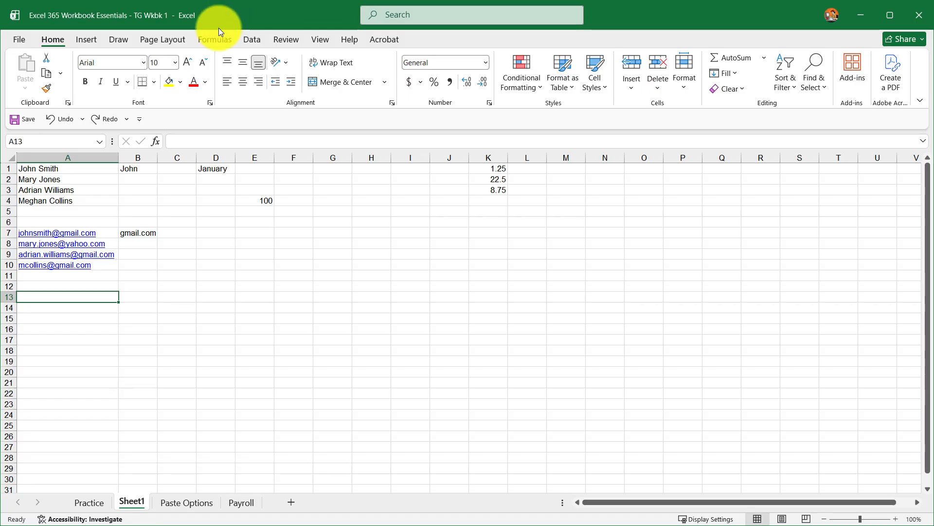
# Step: Browse the Formulas, View and Help ribbon tabs and open the Excel video training pane
pyautogui.click(217, 43)
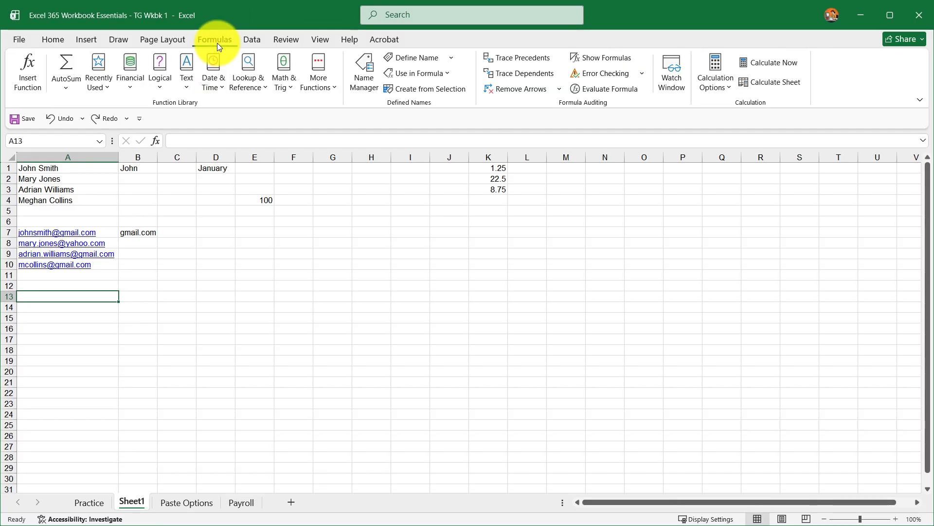
pyautogui.click(324, 40)
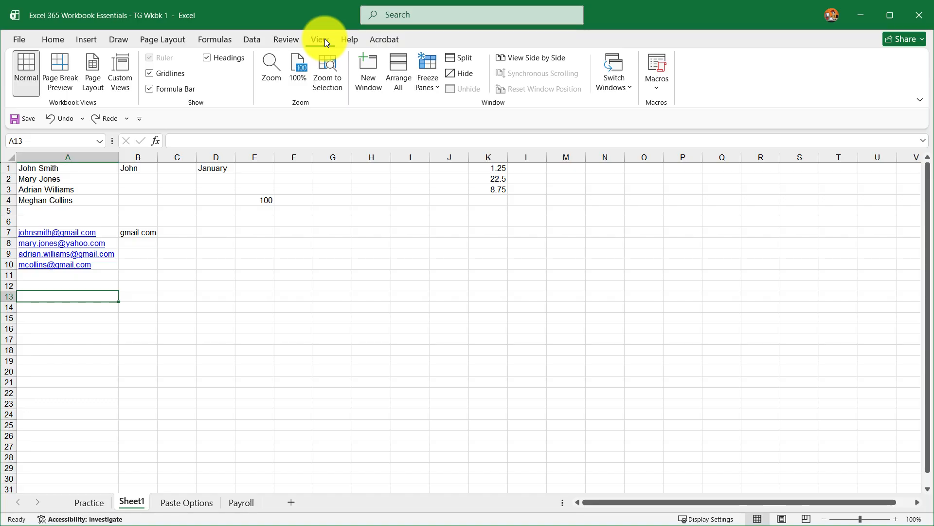
pyautogui.click(350, 41)
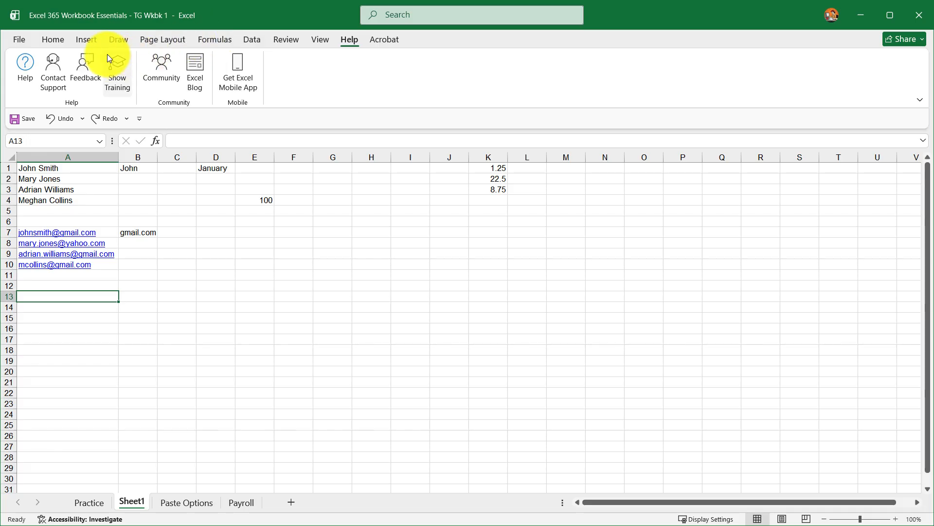
pyautogui.click(118, 64)
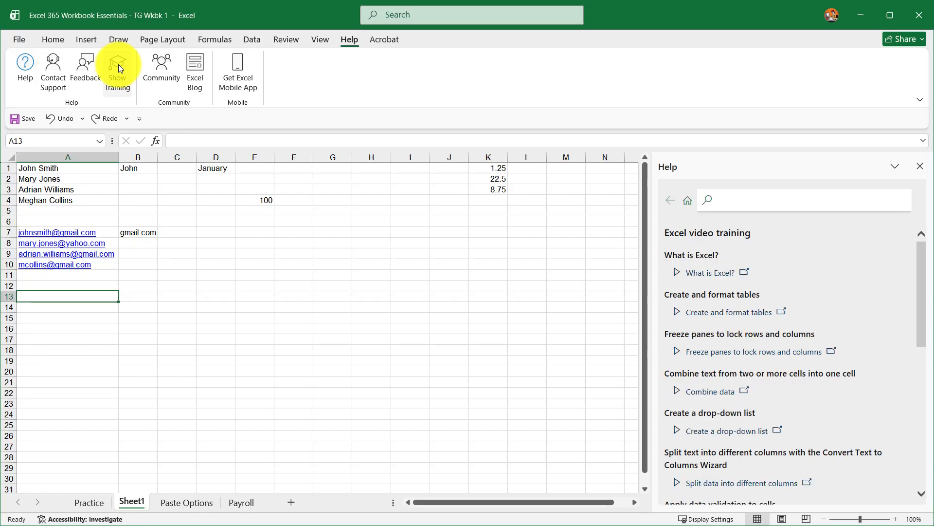
pyautogui.click(51, 39)
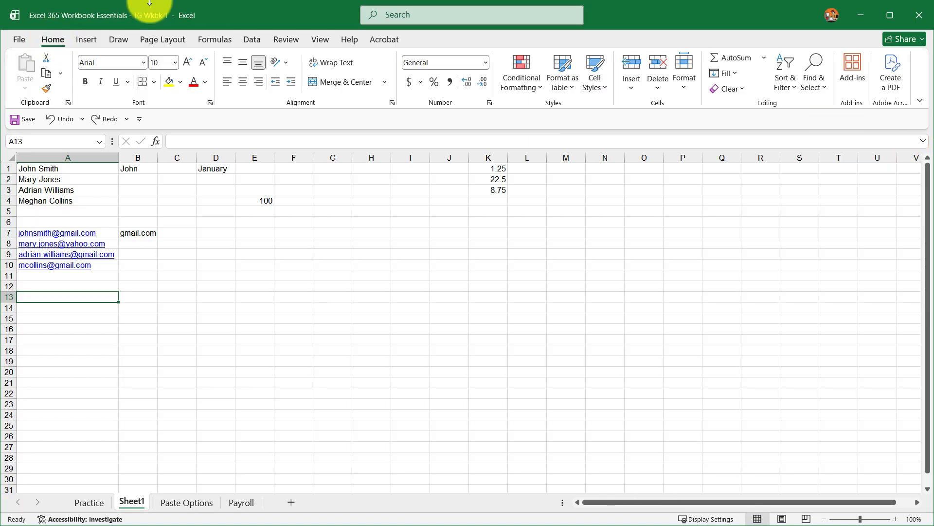
# Step: Set the default font for new workbooks to Calibri at size 12 in Excel Options
pyautogui.click(20, 42)
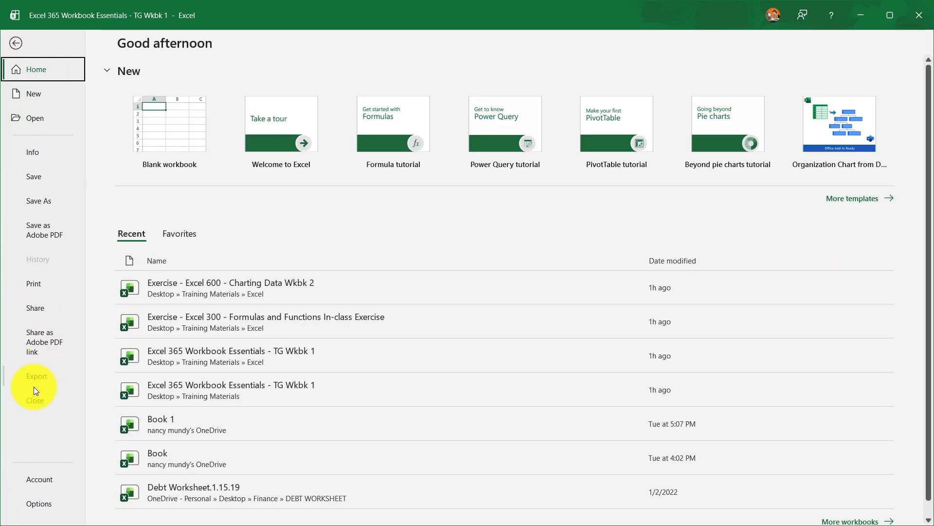
pyautogui.click(42, 503)
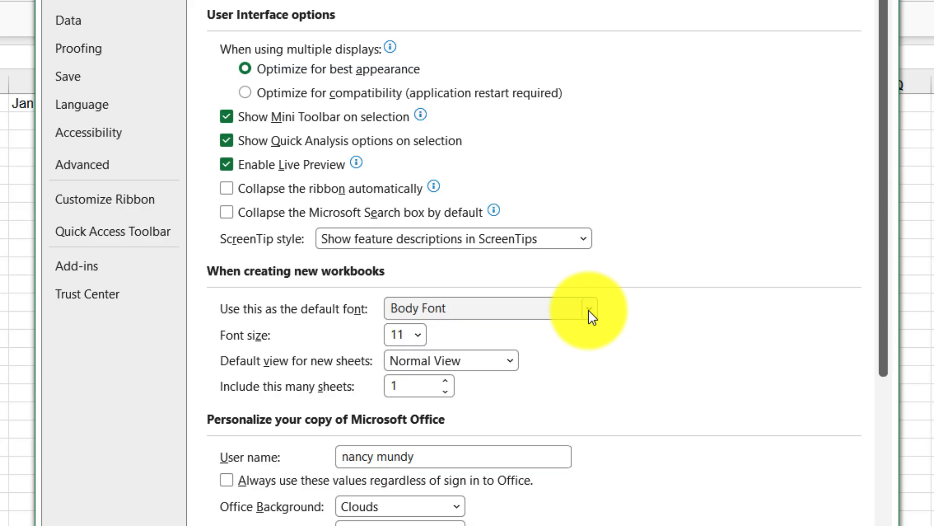
pyautogui.click(590, 312)
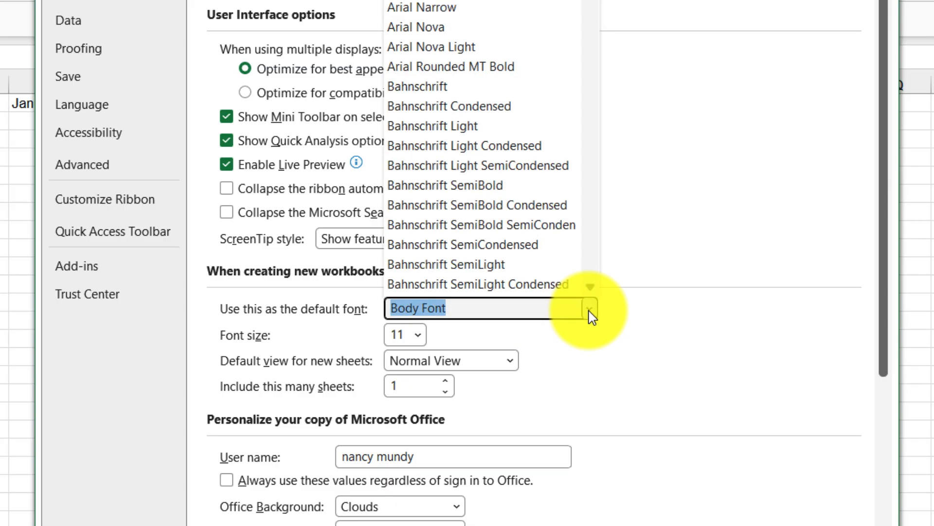
pyautogui.scroll(-15, 482, 146)
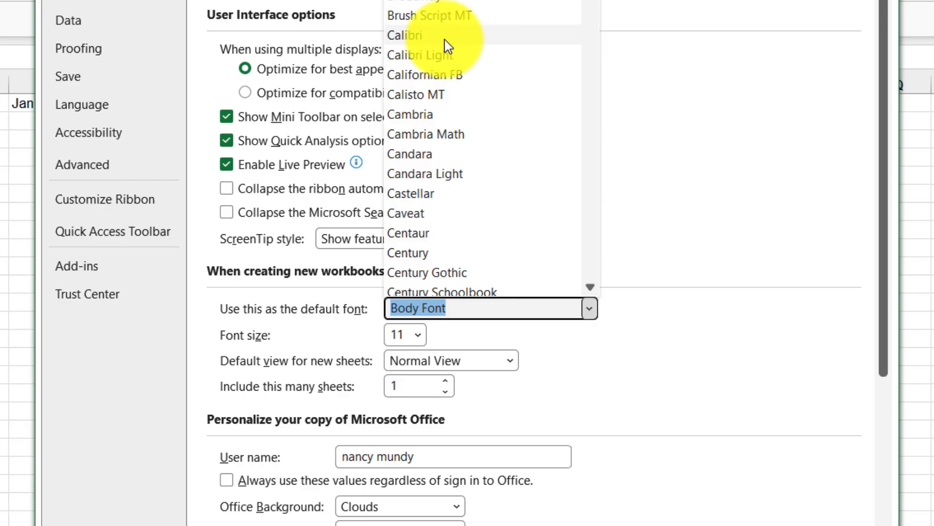
pyautogui.click(457, 34)
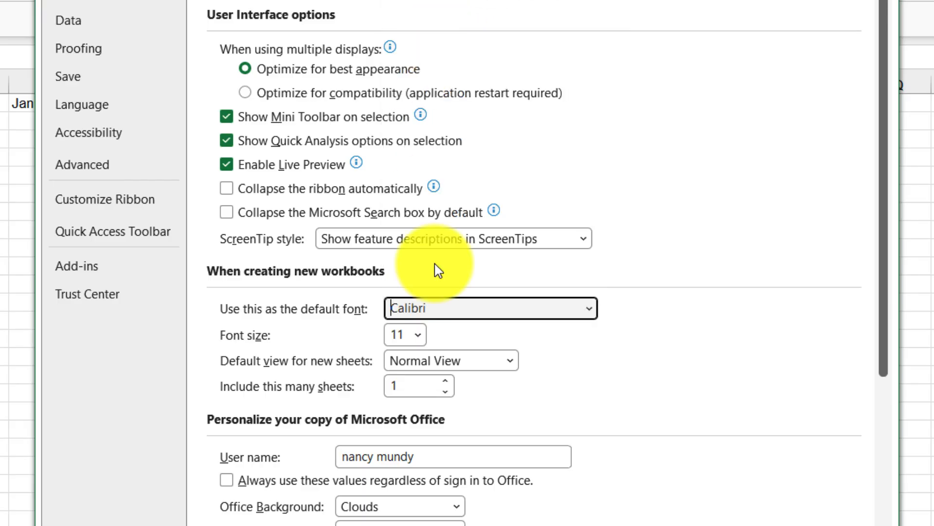
pyautogui.click(421, 340)
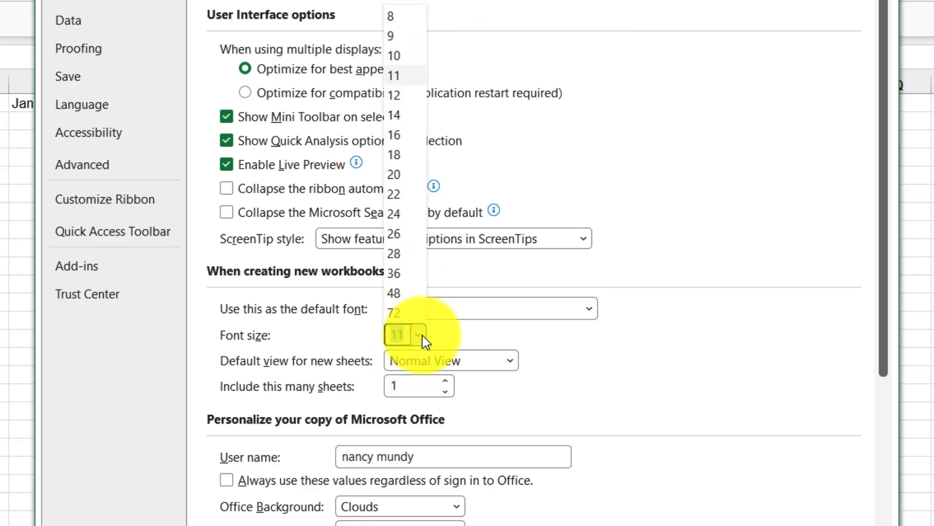
pyautogui.click(398, 97)
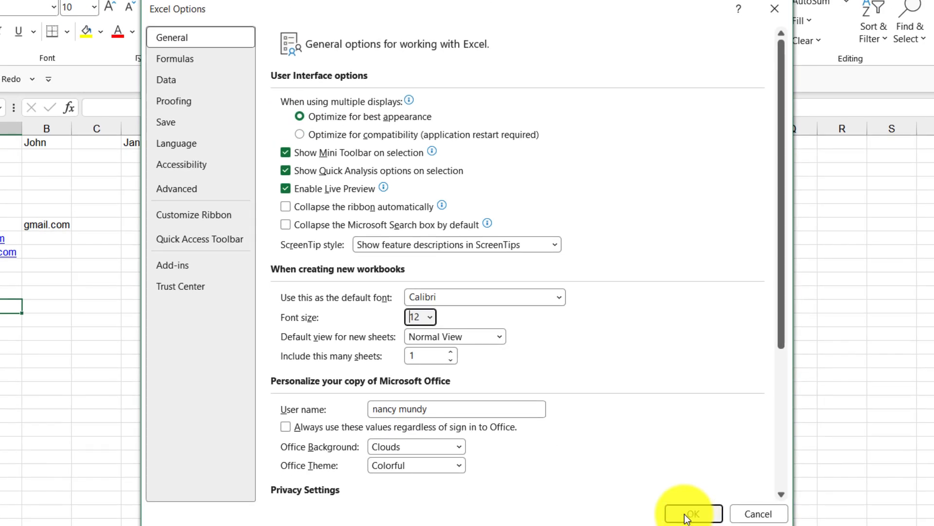
# Step: View the Customize Ribbon and Quick Access Toolbar option pages
pyautogui.click(184, 214)
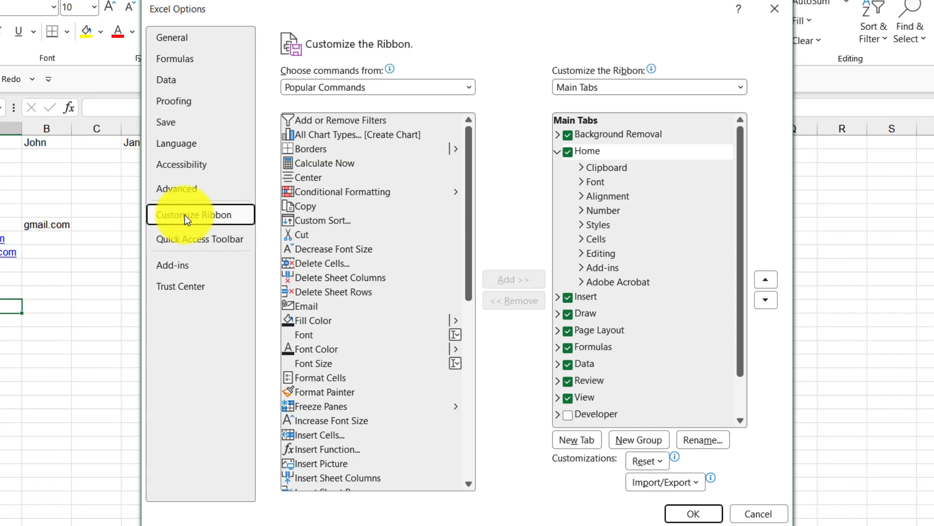
pyautogui.click(185, 244)
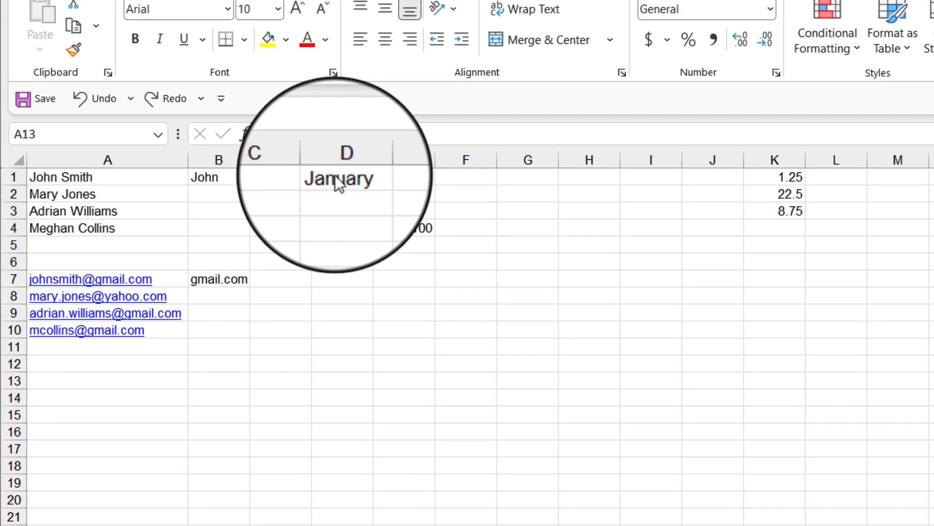
# Step: AutoFill the month names from January in D1 across to June in I1
pyautogui.click(339, 176)
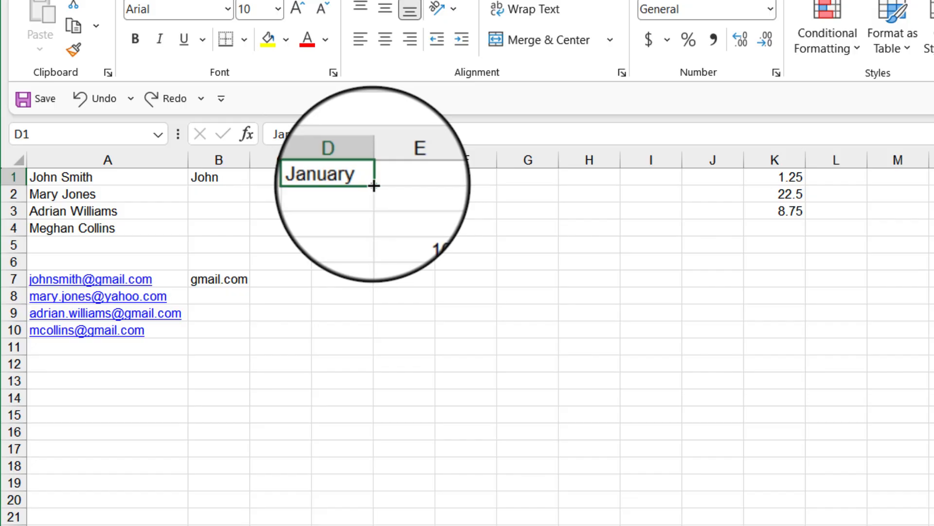
pyautogui.moveTo(374, 185); pyautogui.dragTo(675, 209)
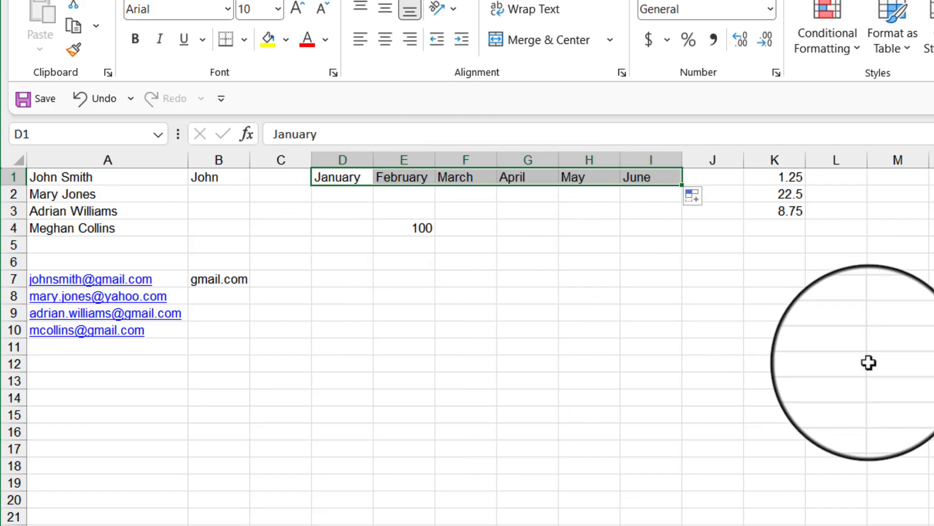
pyautogui.click(844, 349)
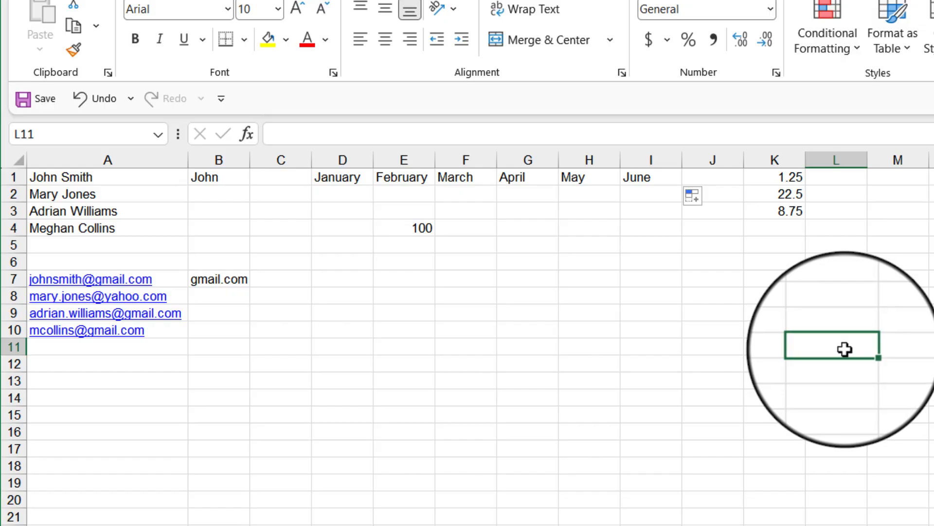
pyautogui.click(426, 230)
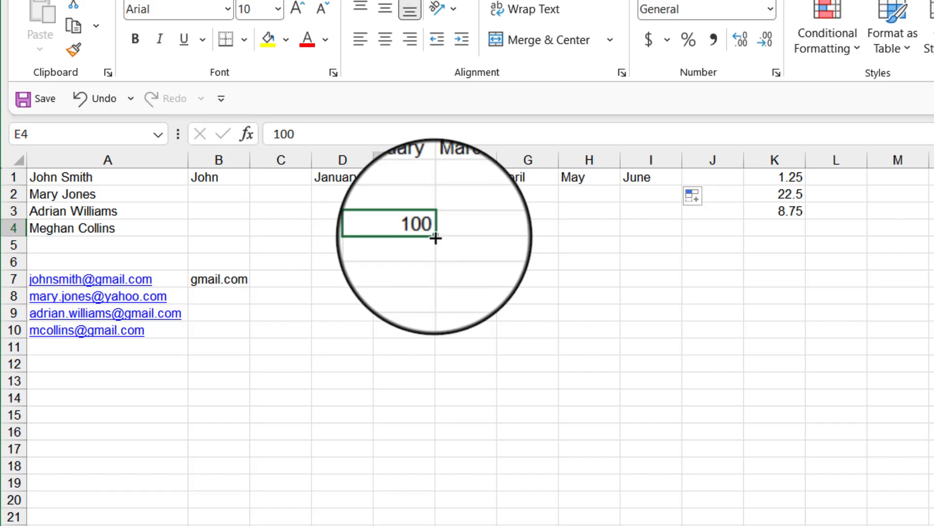
pyautogui.moveTo(435, 238); pyautogui.dragTo(436, 349)
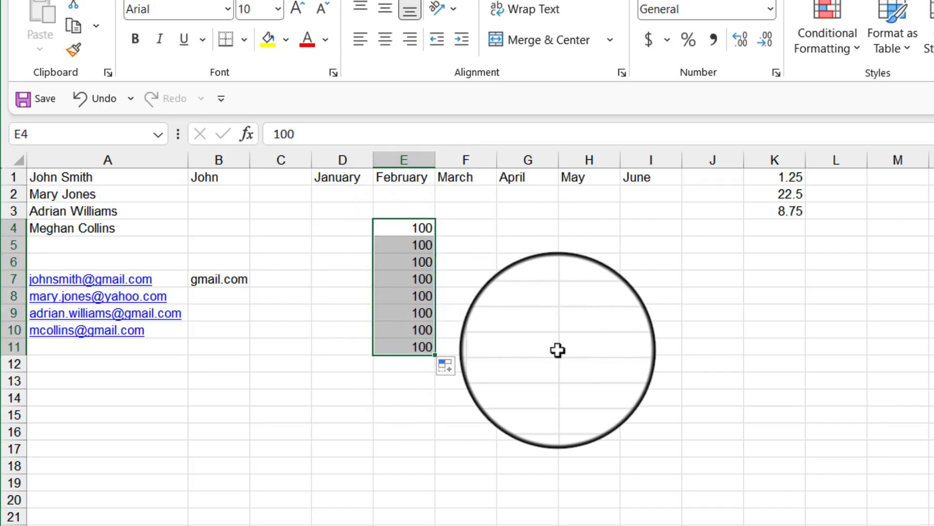
pyautogui.click(83, 101)
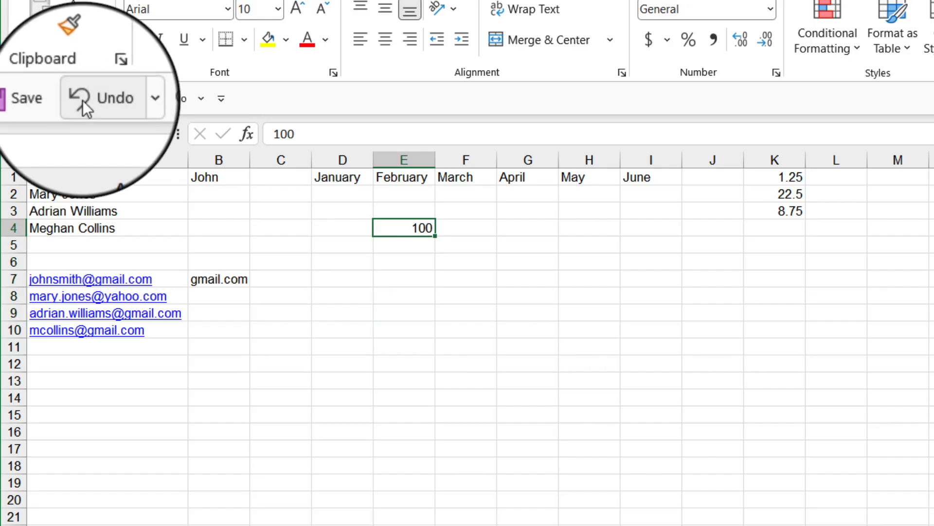
# Step: Enter 120 in E5 and fill the 100, 120 series from E4:E5 down to row 15
pyautogui.click(423, 243)
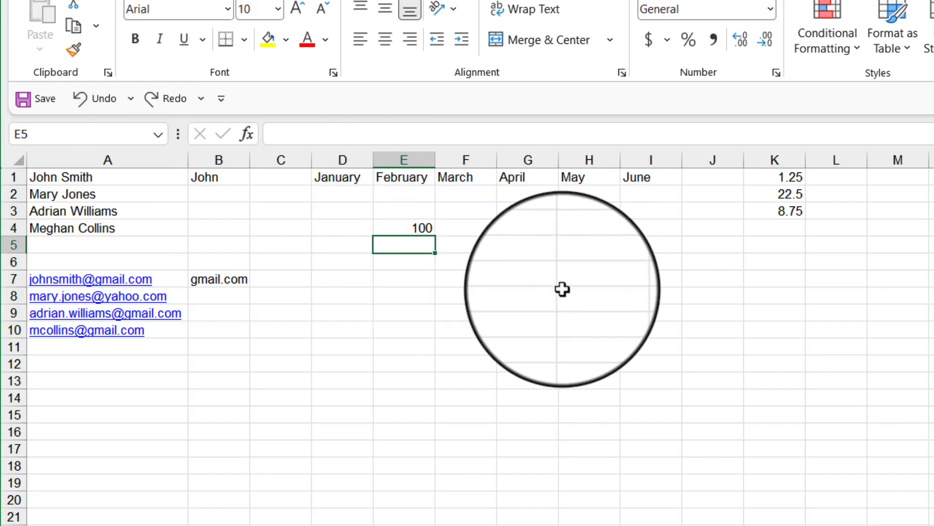
pyautogui.write('120')
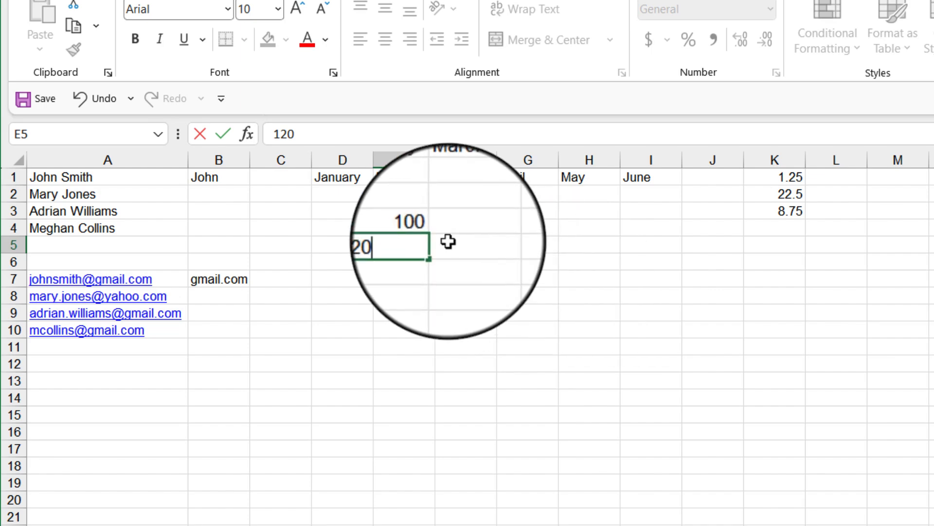
pyautogui.click(457, 261)
pyautogui.moveTo(382, 223); pyautogui.dragTo(411, 248)
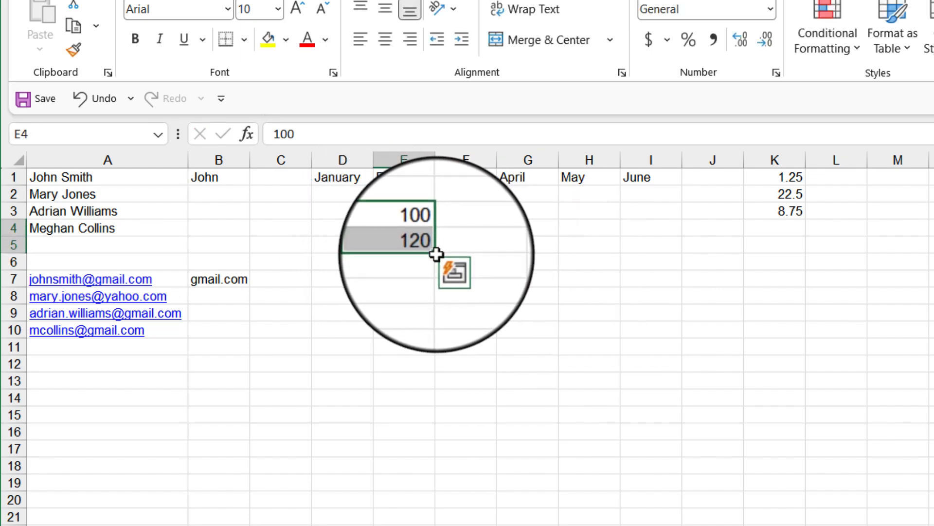
pyautogui.moveTo(435, 254); pyautogui.dragTo(434, 422)
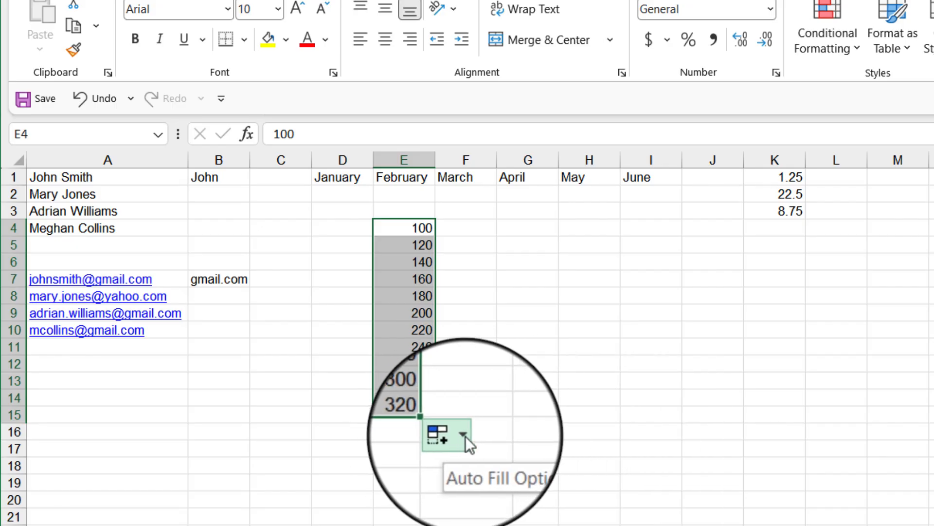
# Step: Inspect the Auto Fill Options for the filled number series
pyautogui.click(465, 436)
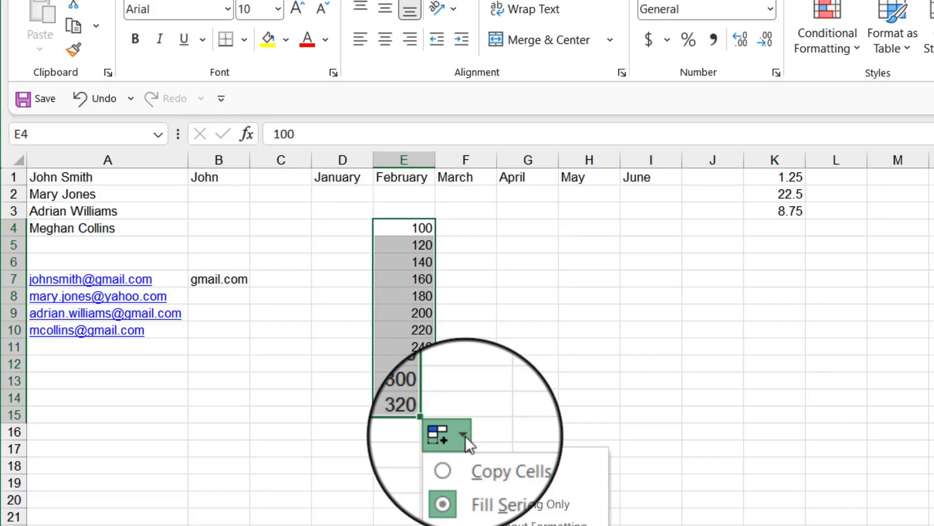
pyautogui.click(514, 414)
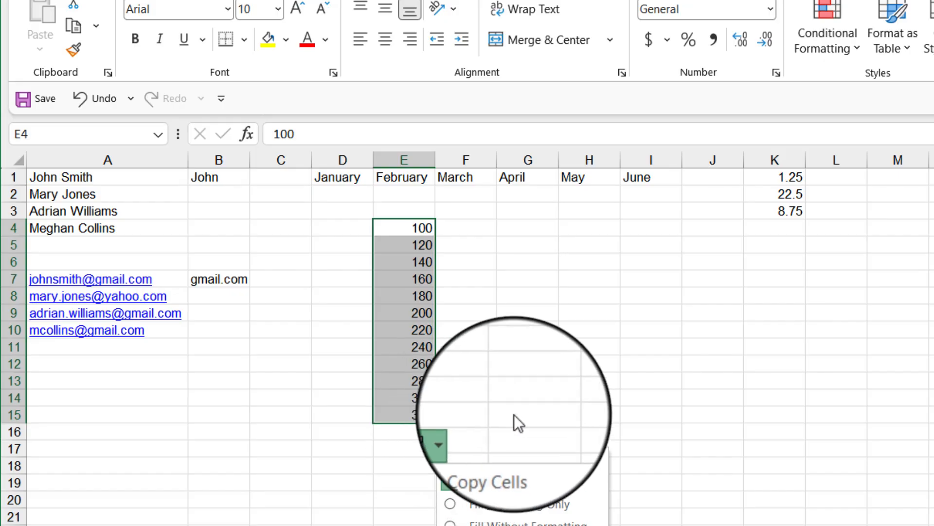
pyautogui.click(514, 414)
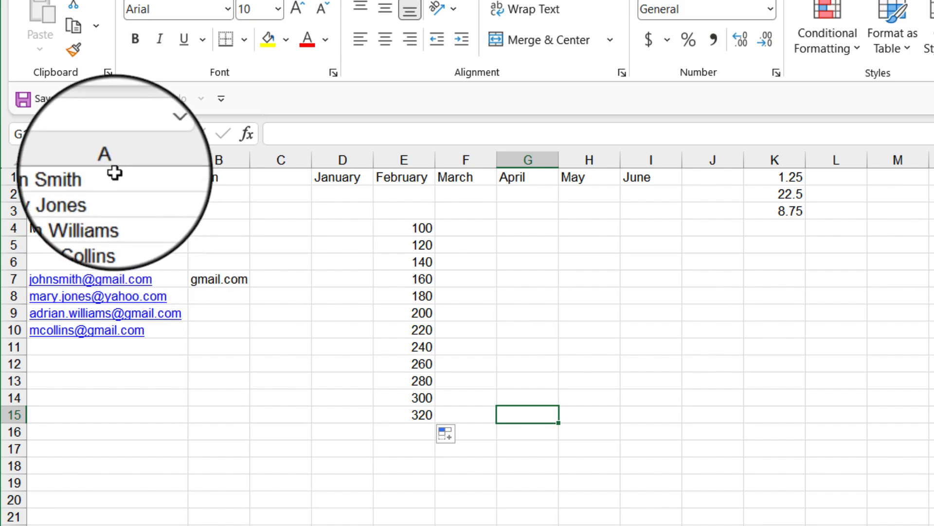
# Step: Flash Fill the first names from column A into B1:B4 using John in B1 as the example
pyautogui.click(115, 174)
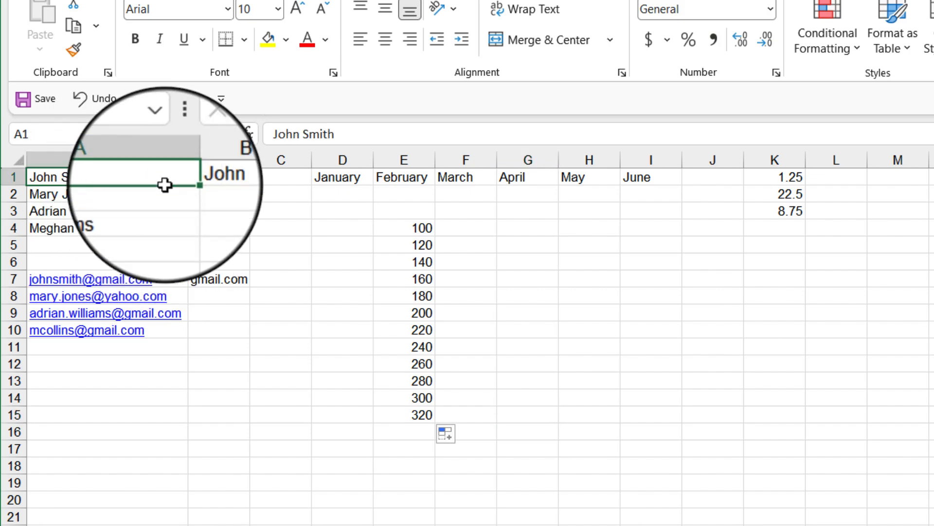
pyautogui.click(229, 180)
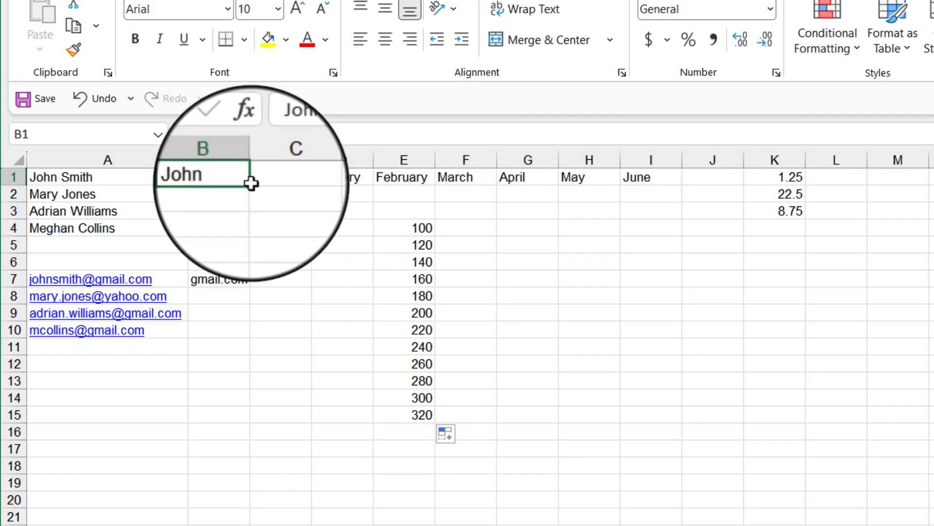
pyautogui.doubleClick(251, 184)
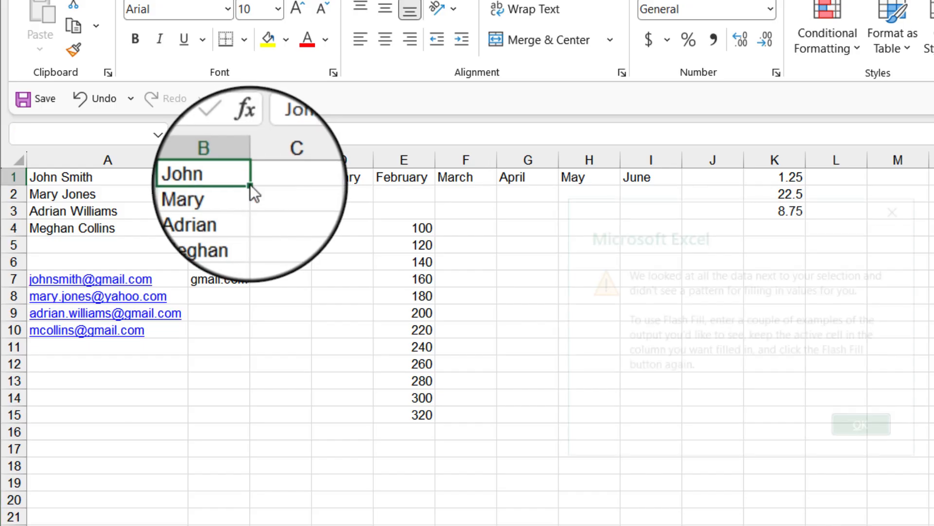
pyautogui.hotkey('ctrl', 'e')
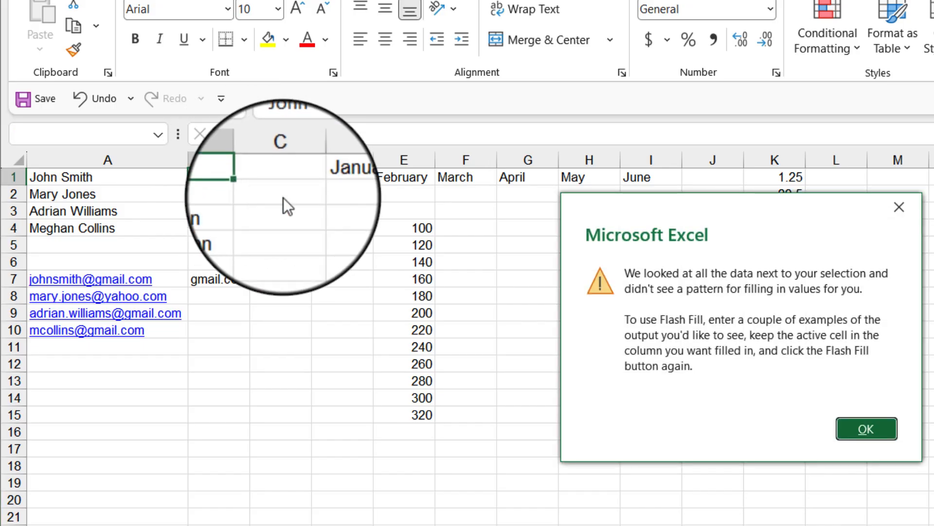
pyautogui.click(904, 209)
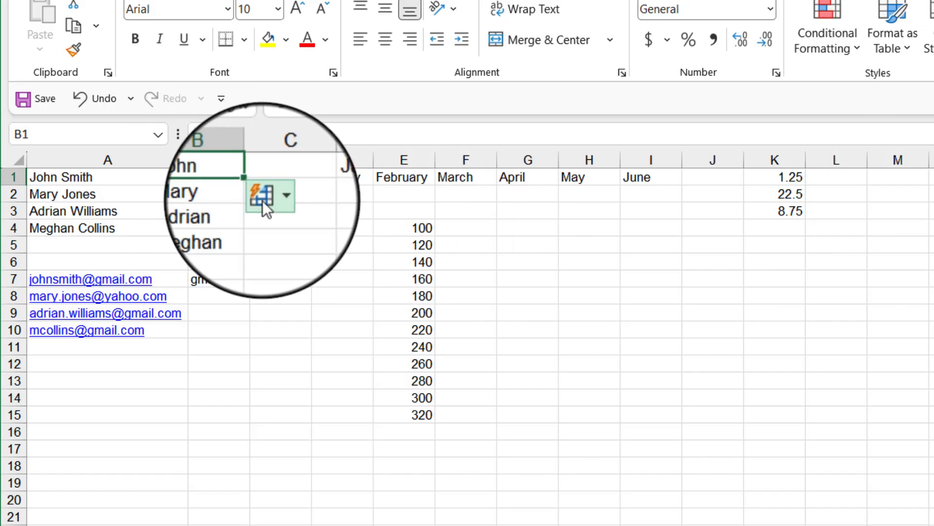
# Step: Review the Flash Fill Options for the filled first names
pyautogui.click(275, 197)
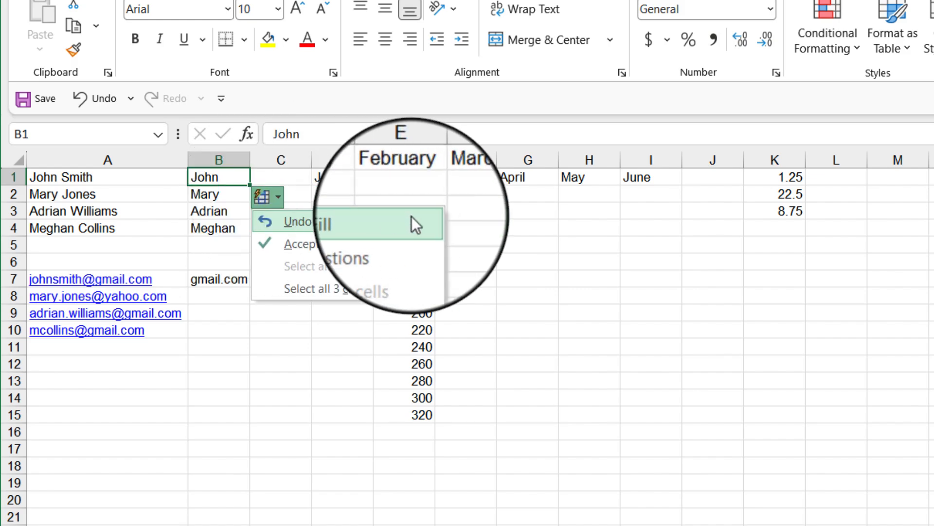
pyautogui.click(576, 235)
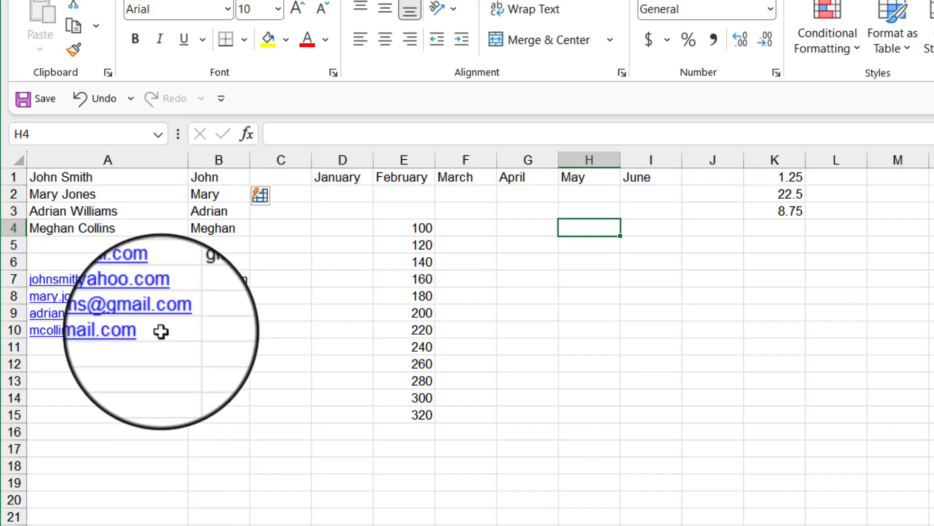
# Step: Flash Fill the email domains from A7:A10 into B7:B10 using gmail.com in B7 as the example
pyautogui.click(167, 277)
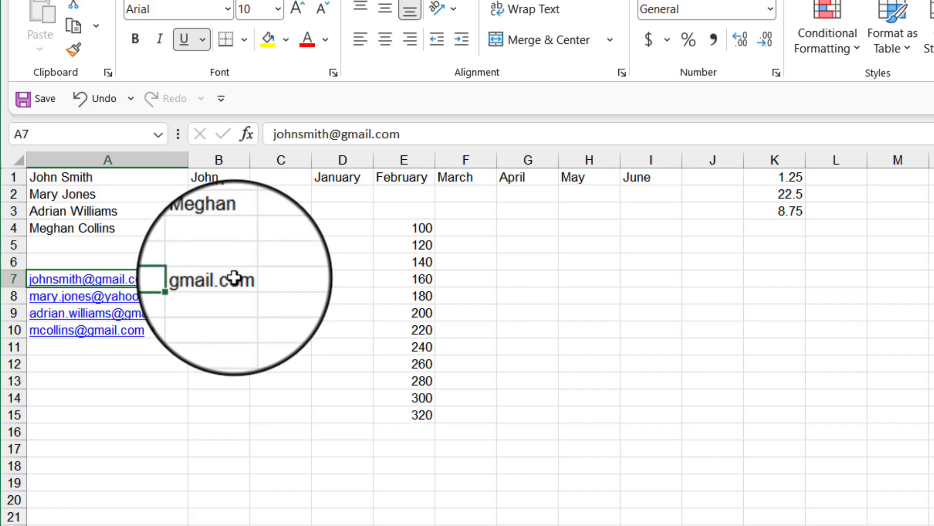
pyautogui.click(233, 278)
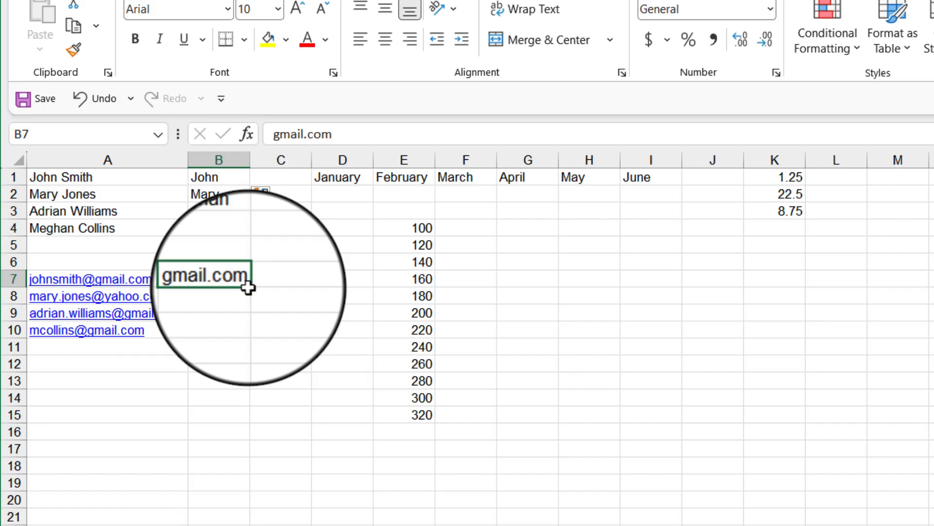
pyautogui.hotkey('ctrl', 'e')
pyautogui.hotkey('ctrl', 'e')
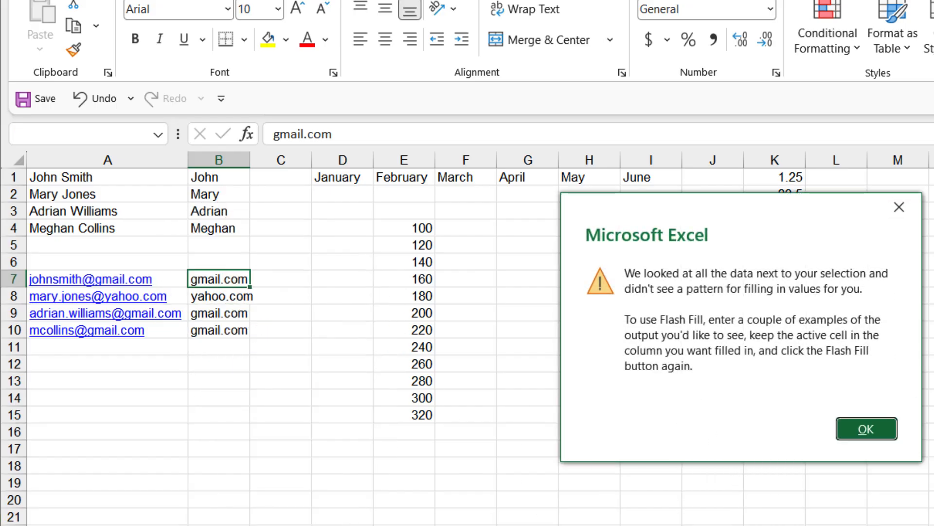
pyautogui.click(898, 207)
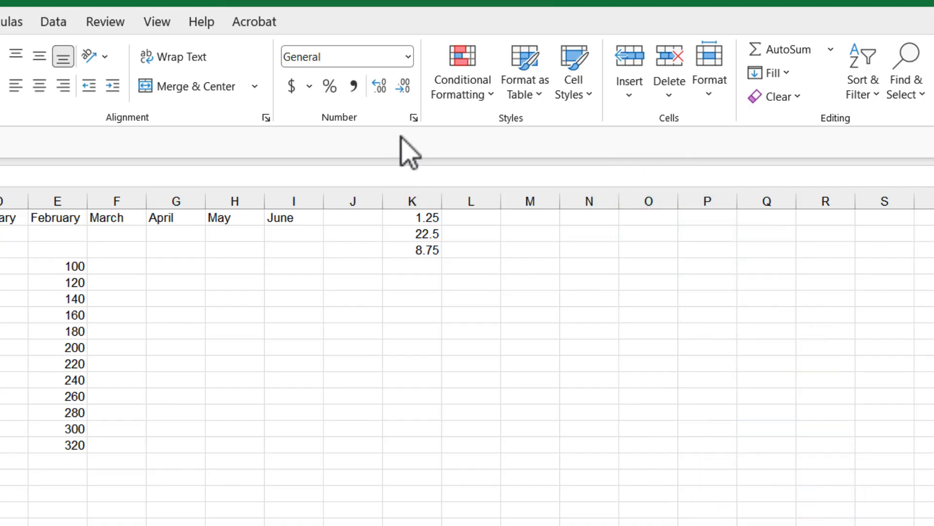
# Step: Select column K and apply the Currency number format
pyautogui.click(407, 57)
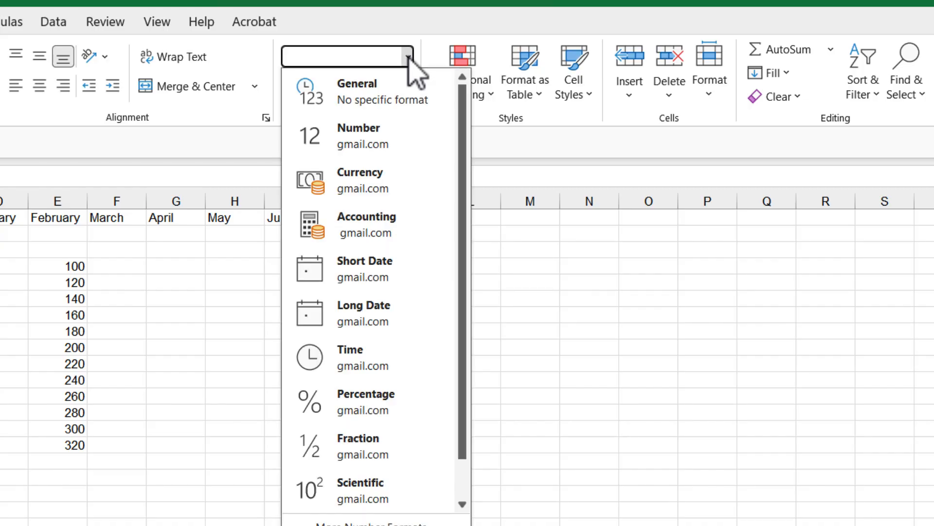
pyautogui.click(425, 196)
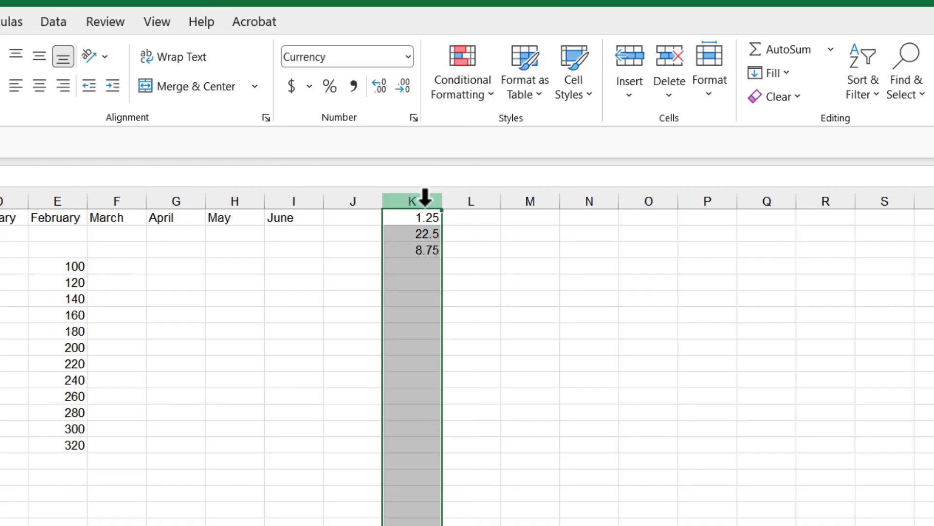
pyautogui.click(363, 58)
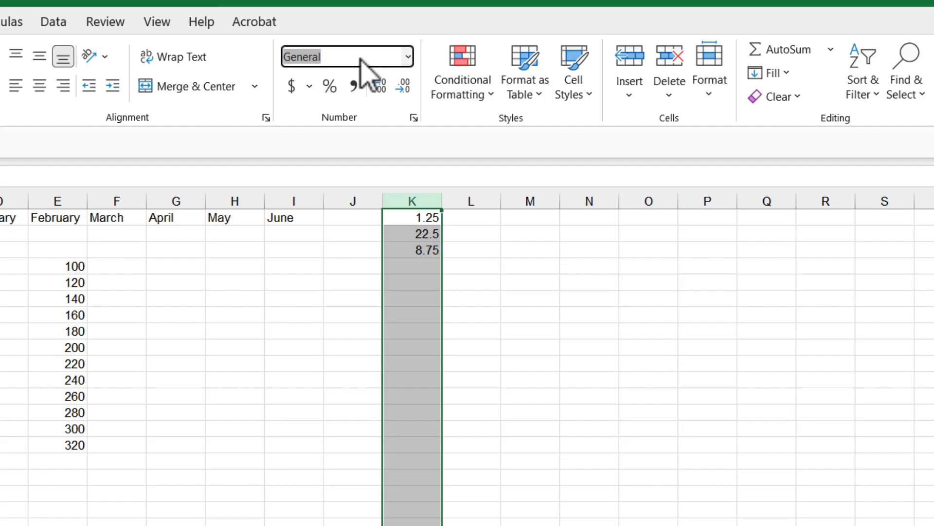
pyautogui.click(408, 58)
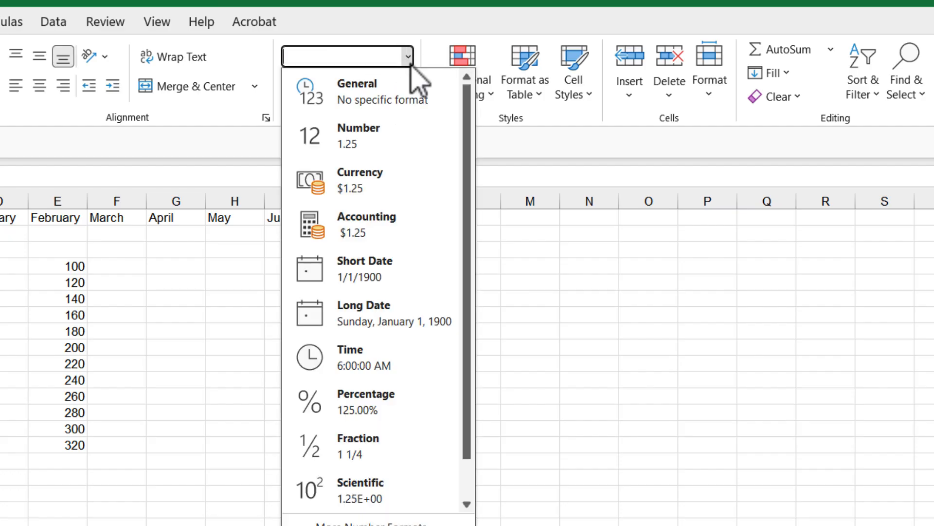
pyautogui.click(392, 195)
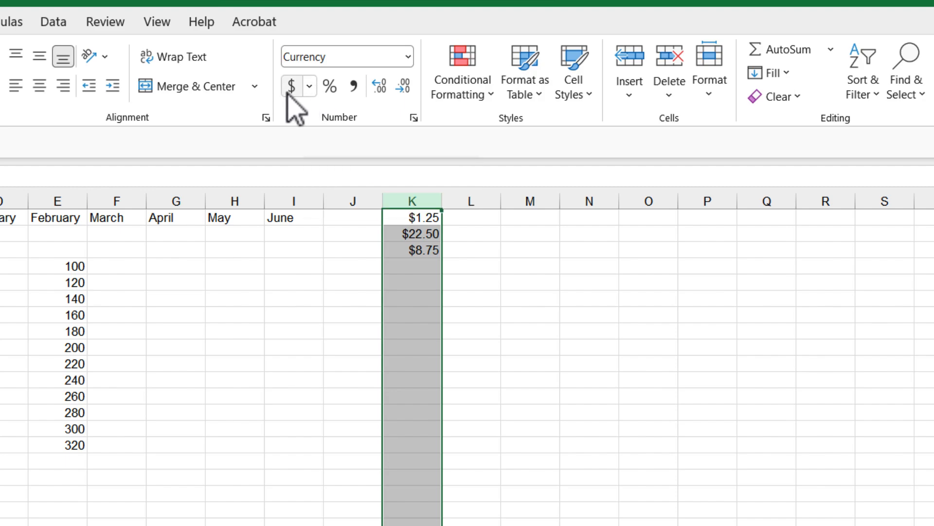
# Step: Switch column K through Percent Style and Comma Style, then return it to the General format
pyautogui.click(335, 89)
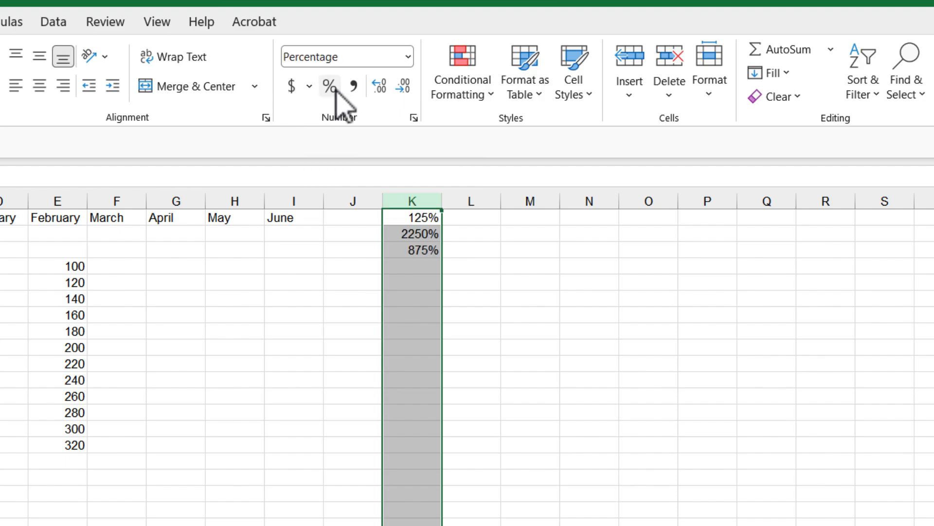
pyautogui.click(355, 87)
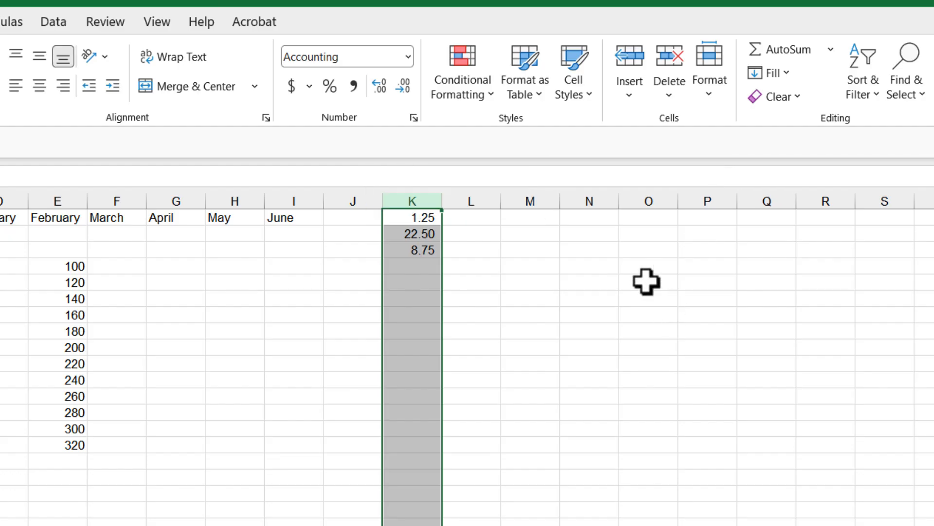
pyautogui.click(408, 56)
pyautogui.click(360, 102)
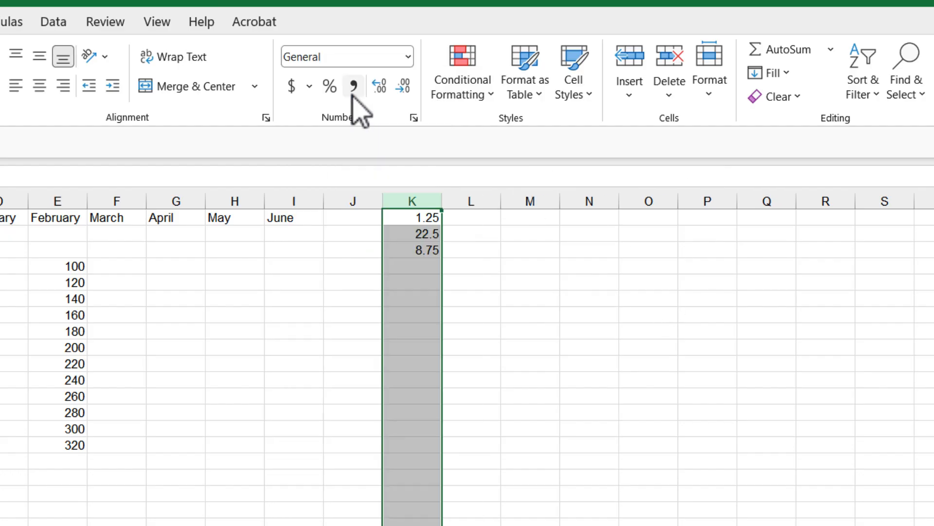
pyautogui.click(424, 322)
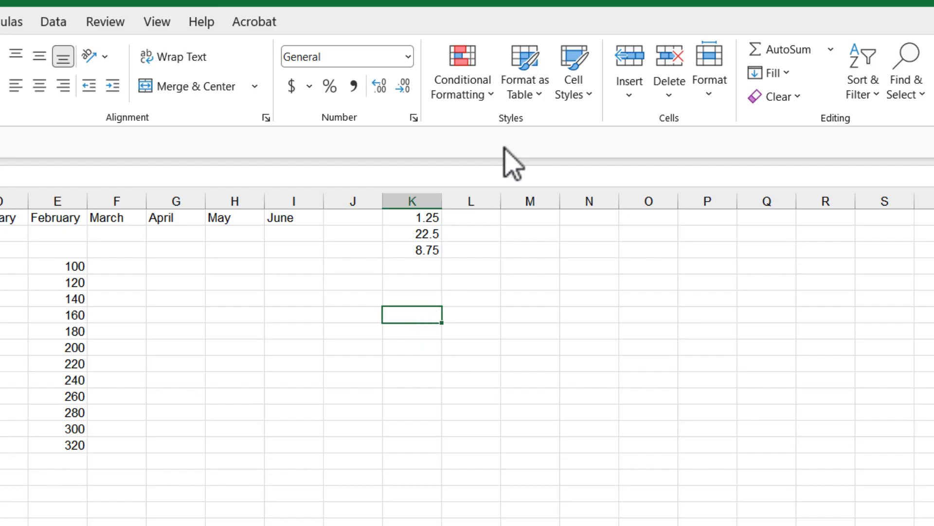
# Step: Examine the conditional formatting, cell style, insert and format options available for the selected cell
pyautogui.click(492, 96)
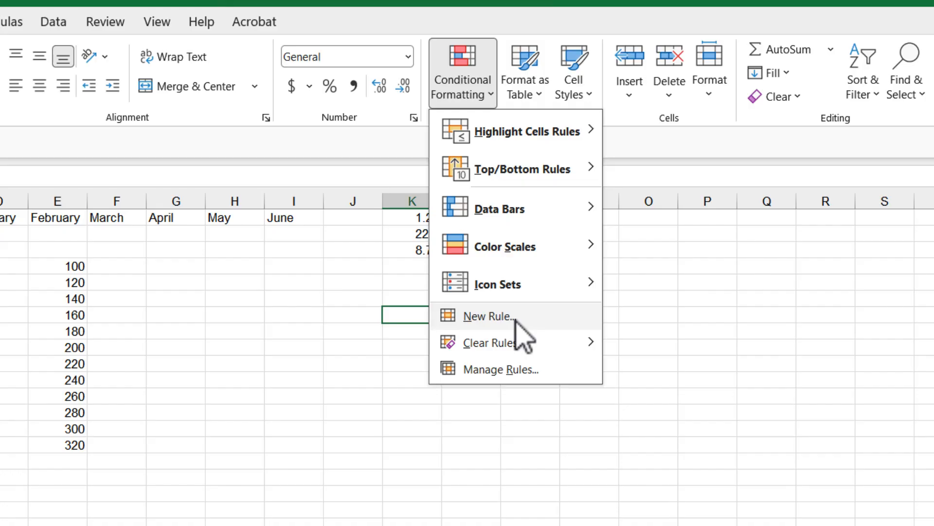
pyautogui.click(714, 299)
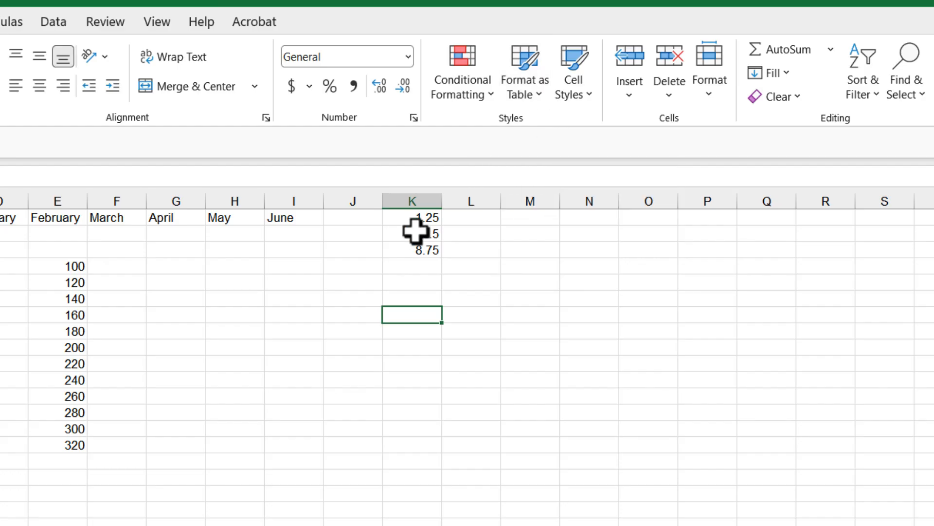
pyautogui.click(416, 217)
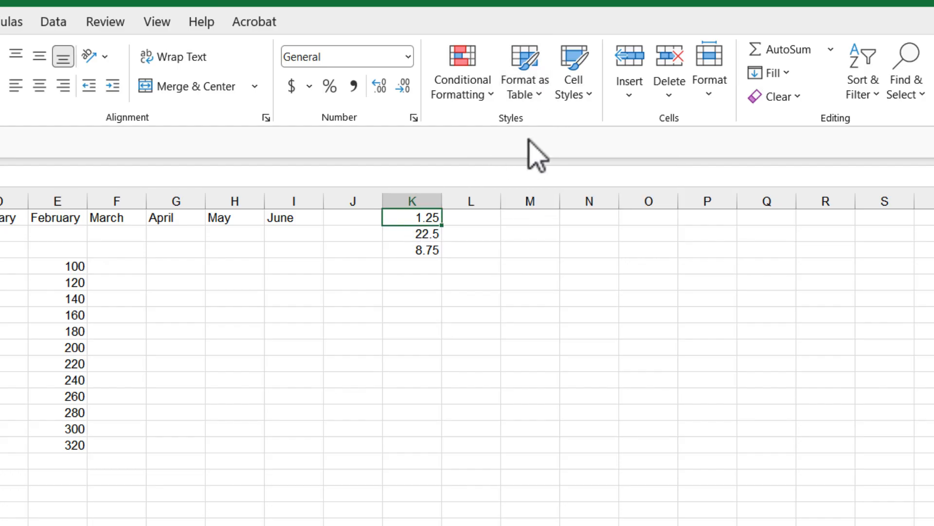
pyautogui.click(590, 96)
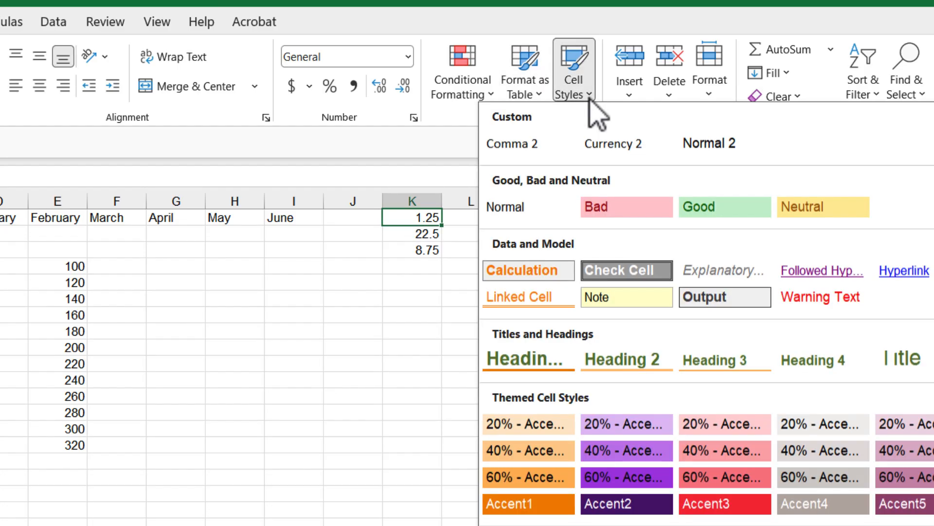
pyautogui.click(409, 389)
pyautogui.click(629, 94)
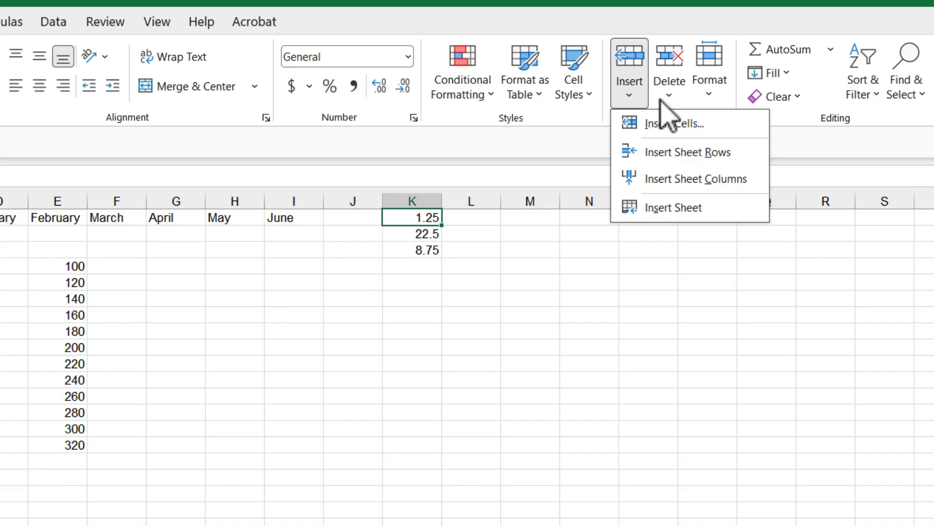
pyautogui.click(712, 100)
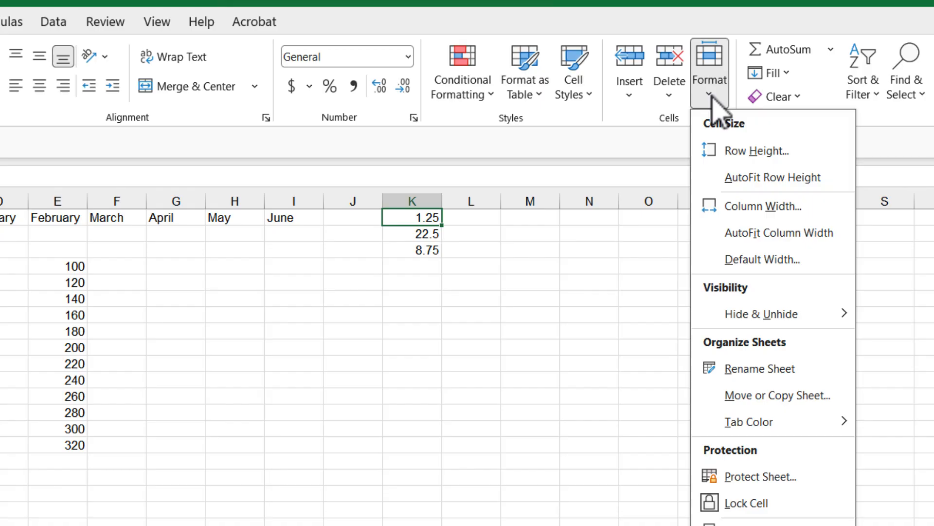
pyautogui.click(913, 151)
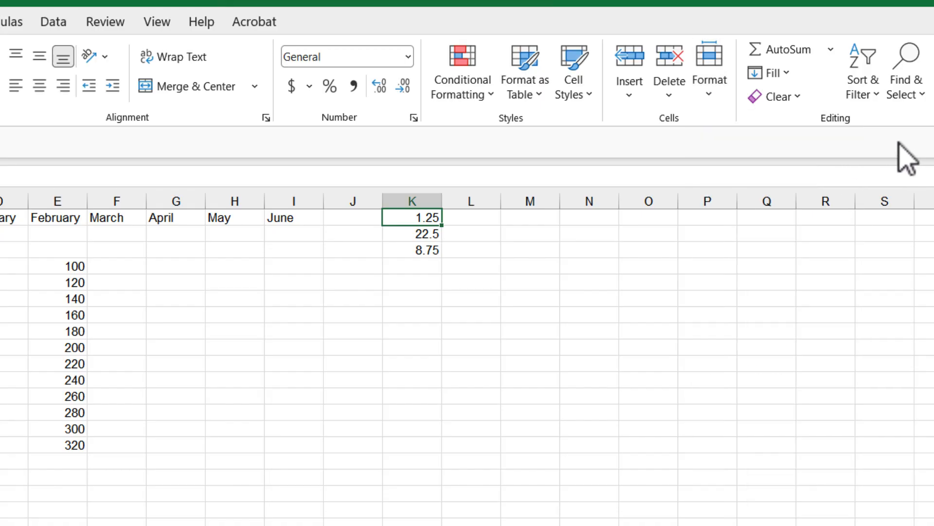
pyautogui.click(831, 51)
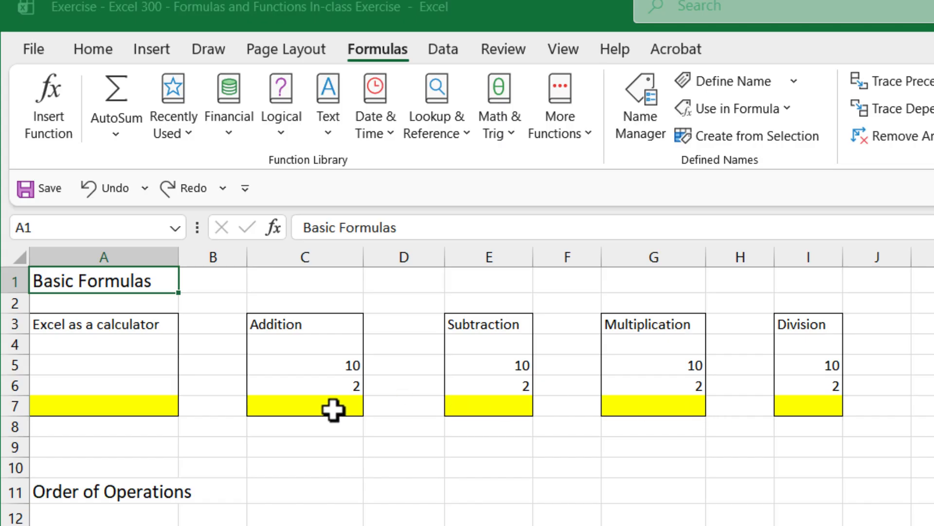
# Step: AutoSum C5:C6 into C7 to total the Addition values
pyautogui.click(333, 410)
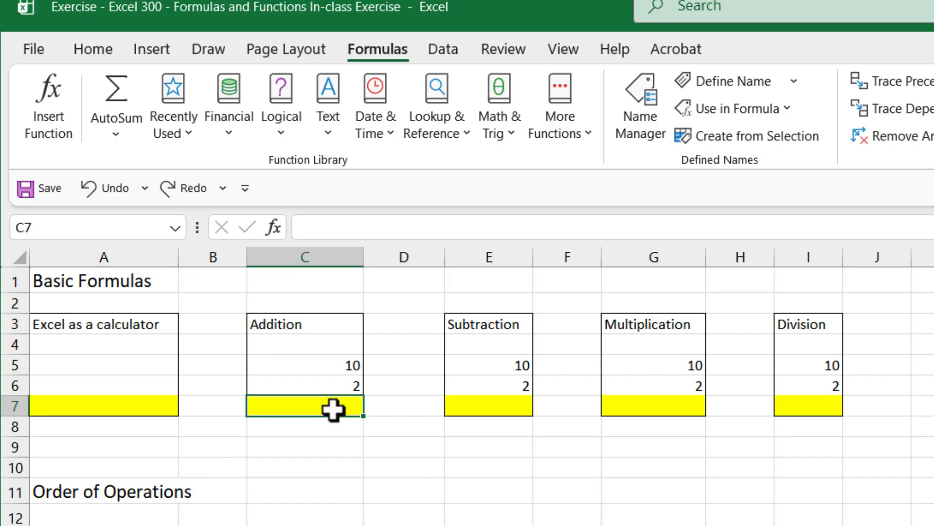
pyautogui.click(116, 102)
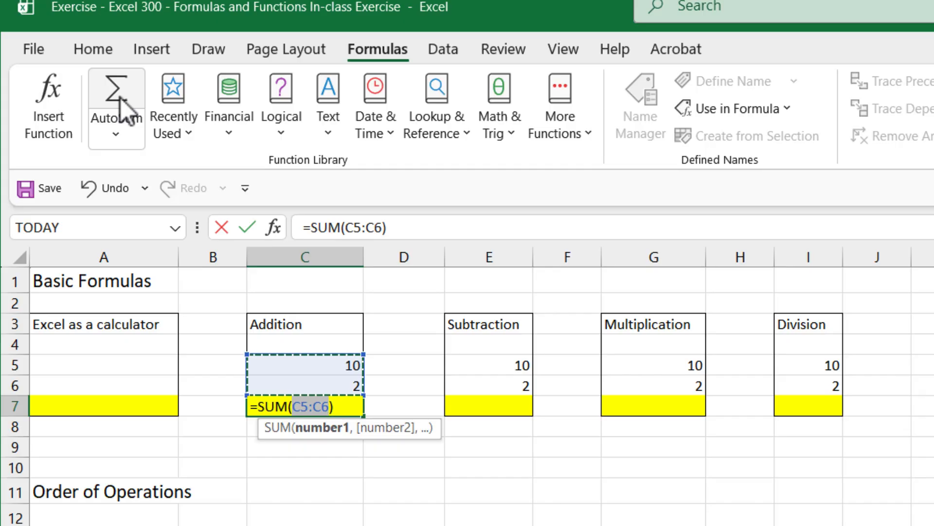
pyautogui.press('Return')
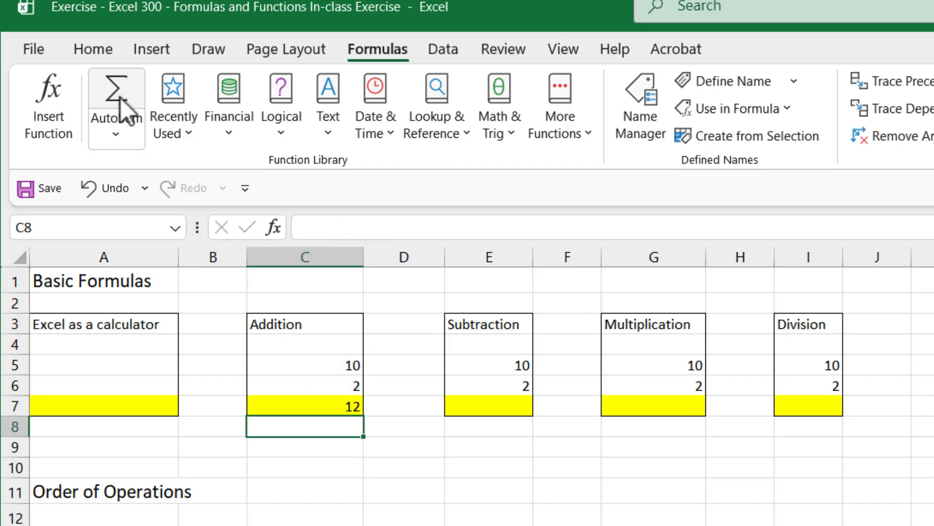
# Step: Enter the formula =E5-E6 in E7 for the Subtraction block
pyautogui.click(502, 412)
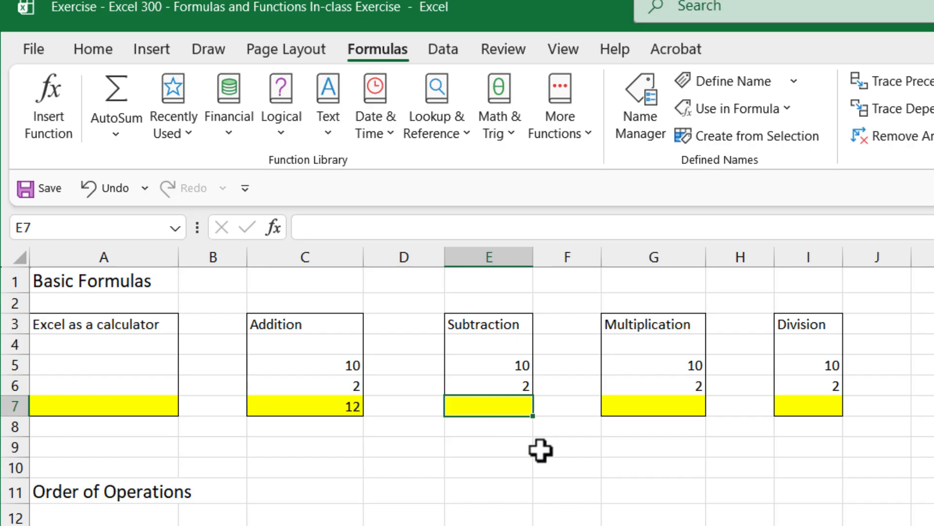
pyautogui.write('=')
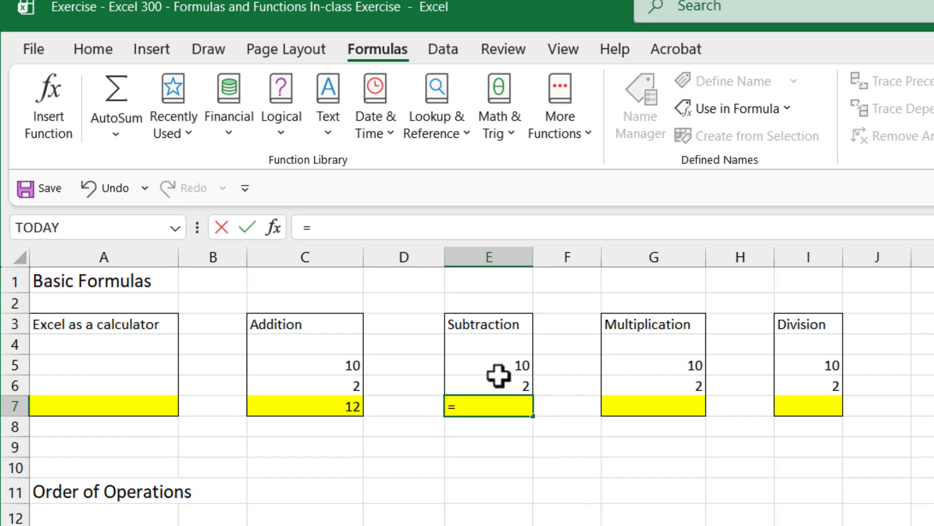
pyautogui.click(497, 368)
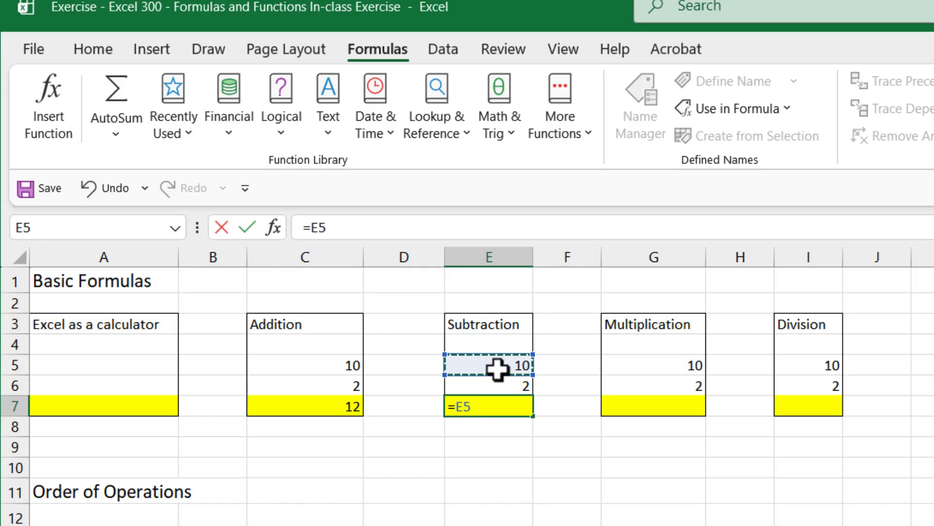
pyautogui.write('-')
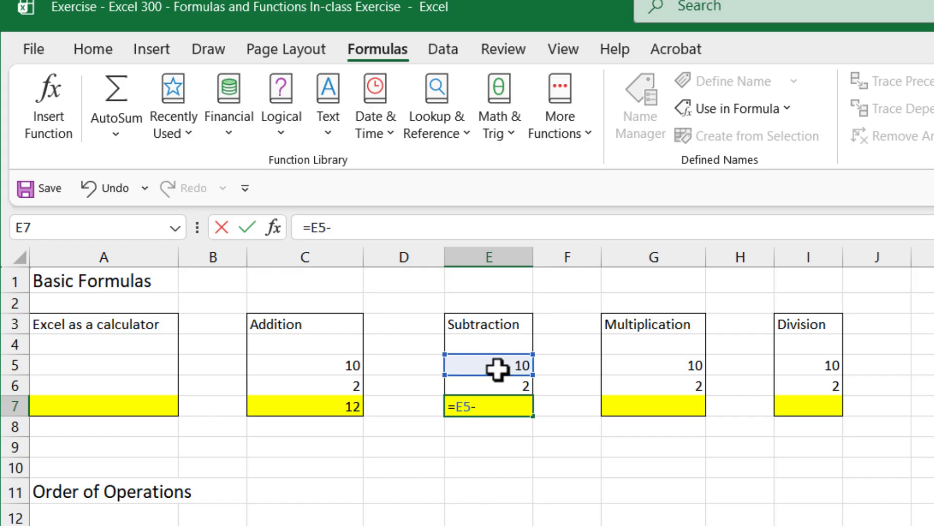
pyautogui.click(503, 386)
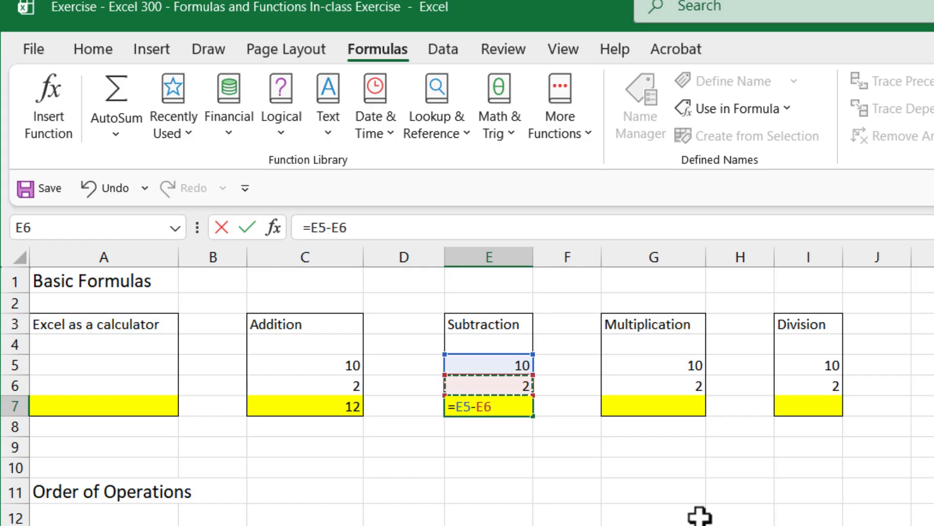
pyautogui.press('Return')
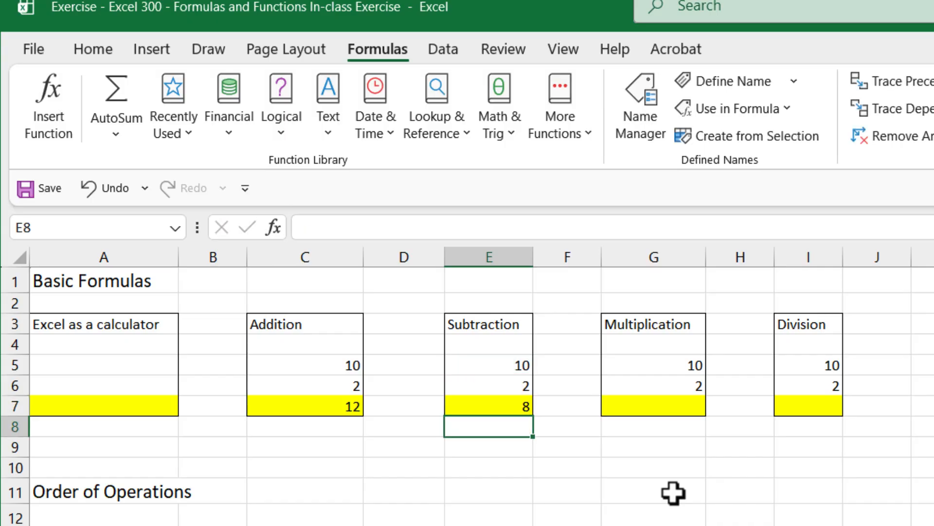
# Step: Enter the formula =G5*G6 in G7 for the Multiplication block
pyautogui.click(667, 407)
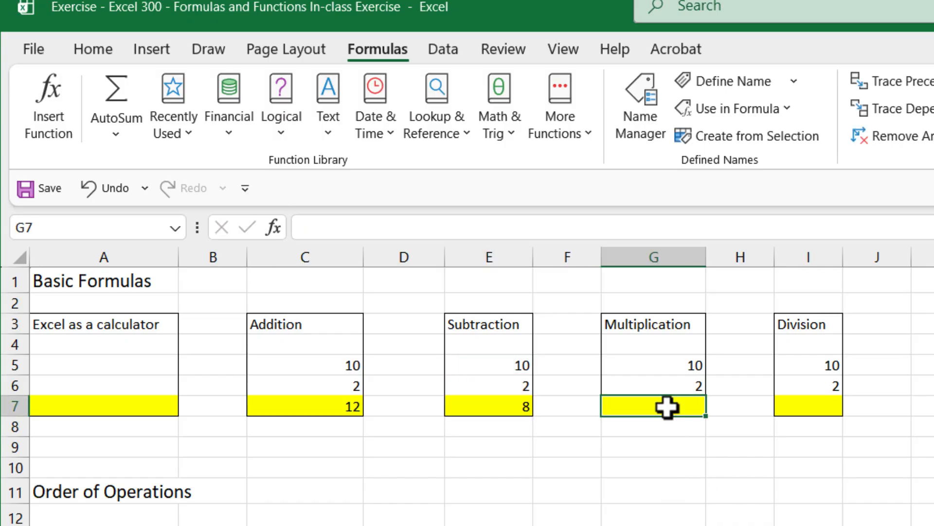
pyautogui.write('=')
pyautogui.click(676, 366)
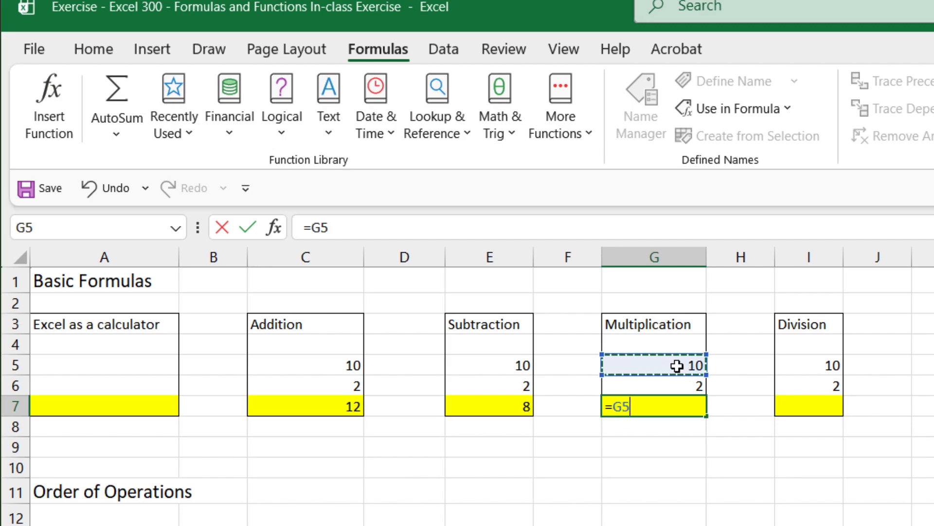
pyautogui.write('*')
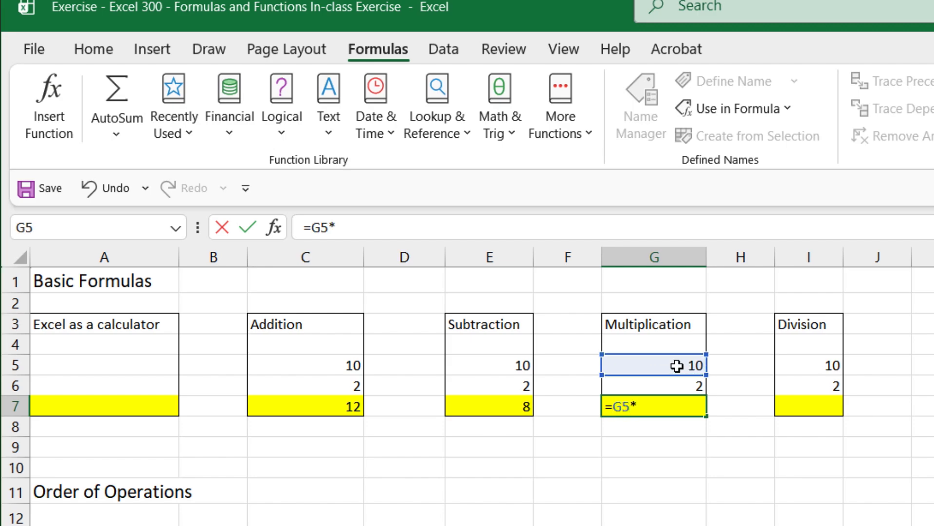
pyautogui.click(658, 384)
pyautogui.press('Return')
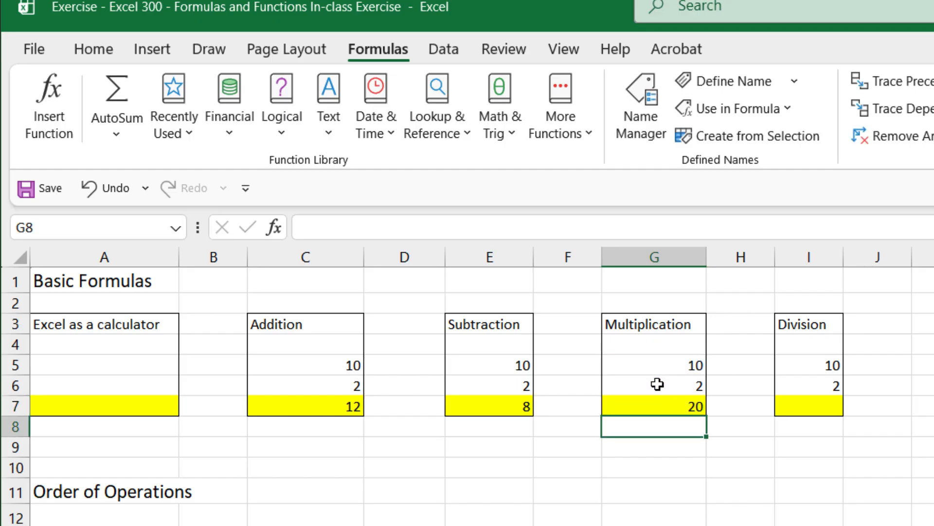
# Step: Enter the formula =I5/I6 in I7 for the Division block
pyautogui.click(817, 409)
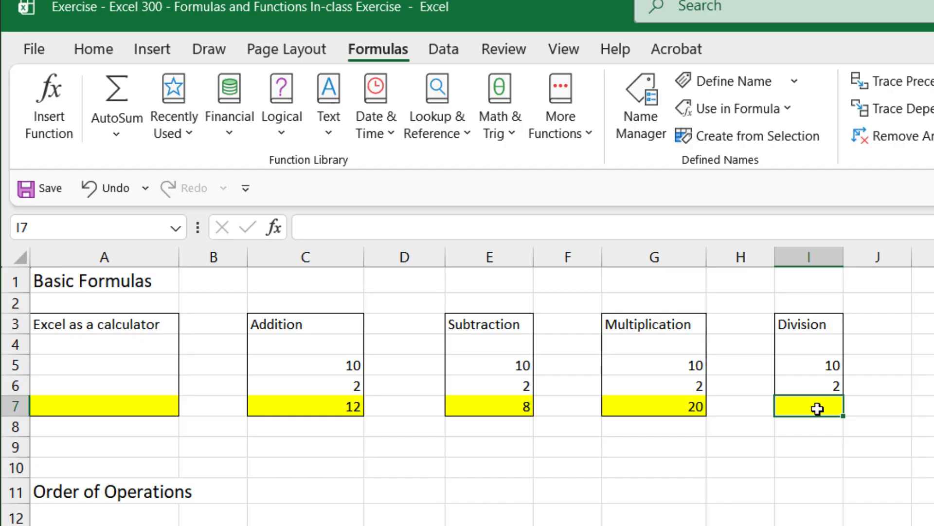
pyautogui.write('=')
pyautogui.click(800, 370)
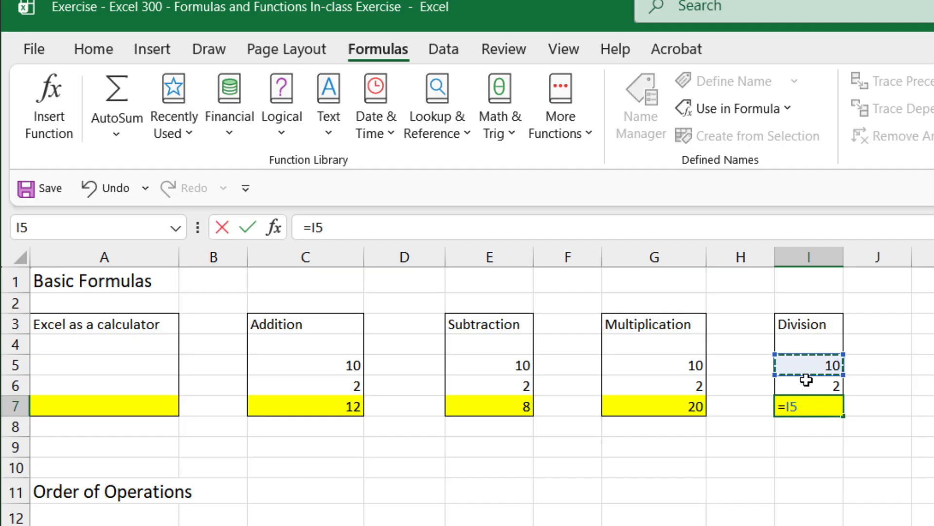
pyautogui.write('/')
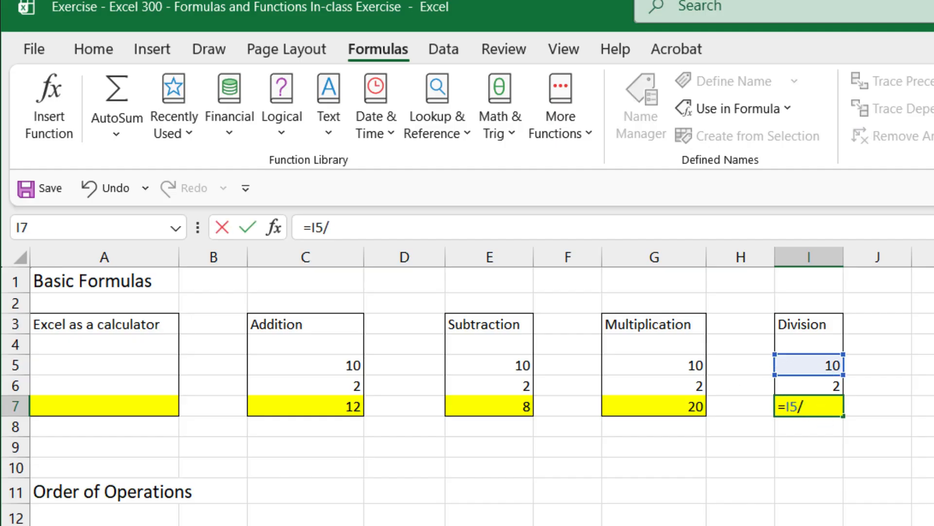
pyautogui.click(807, 387)
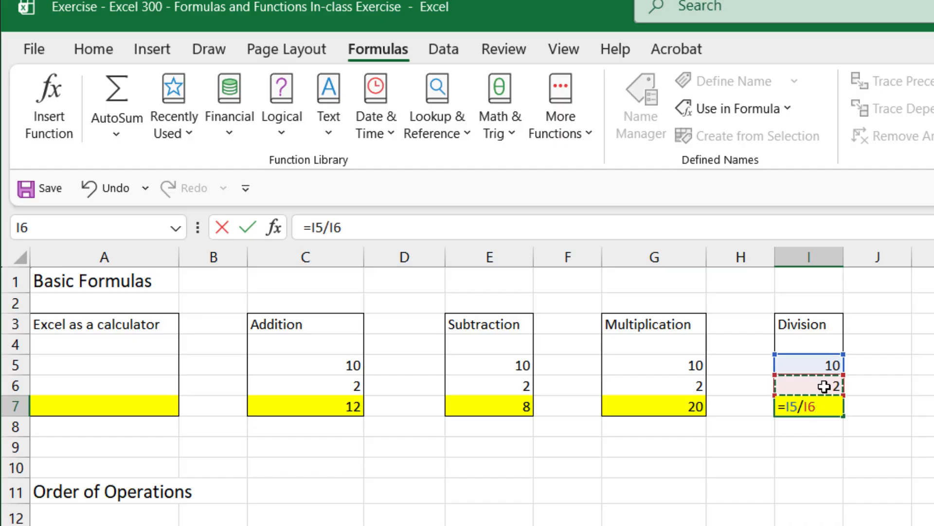
pyautogui.press('Return')
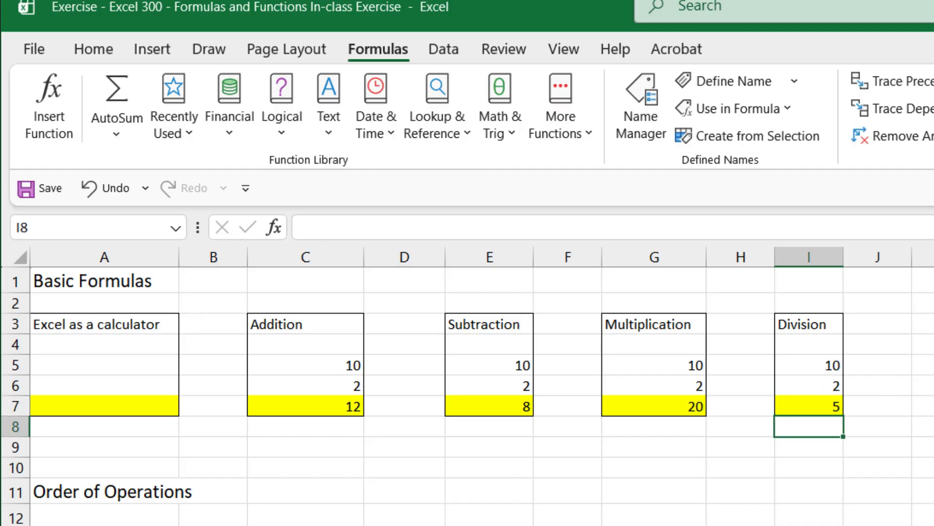
pyautogui.press('Up')
pyautogui.press('Left')
pyautogui.press('Left')
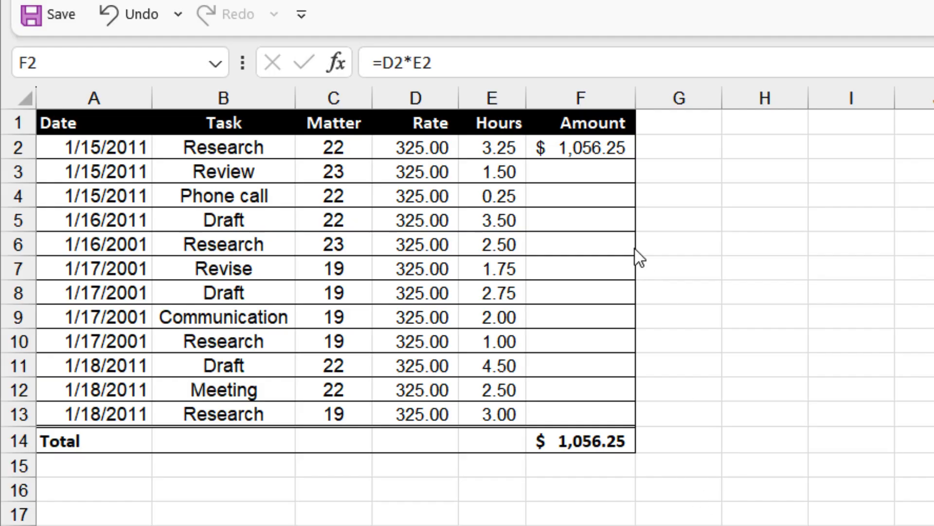
# Step: Fill the Amount formula =D2*E2 from F2 down to F13
pyautogui.click(615, 147)
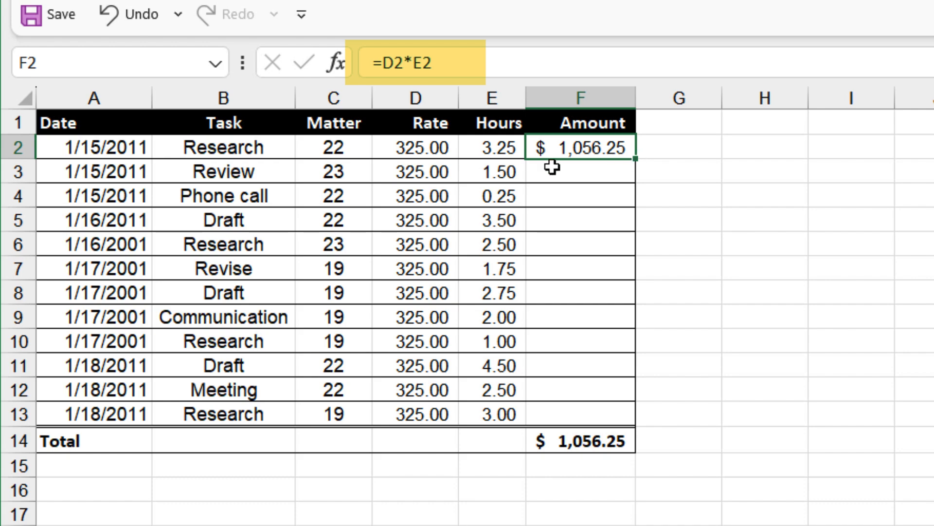
pyautogui.click(431, 148)
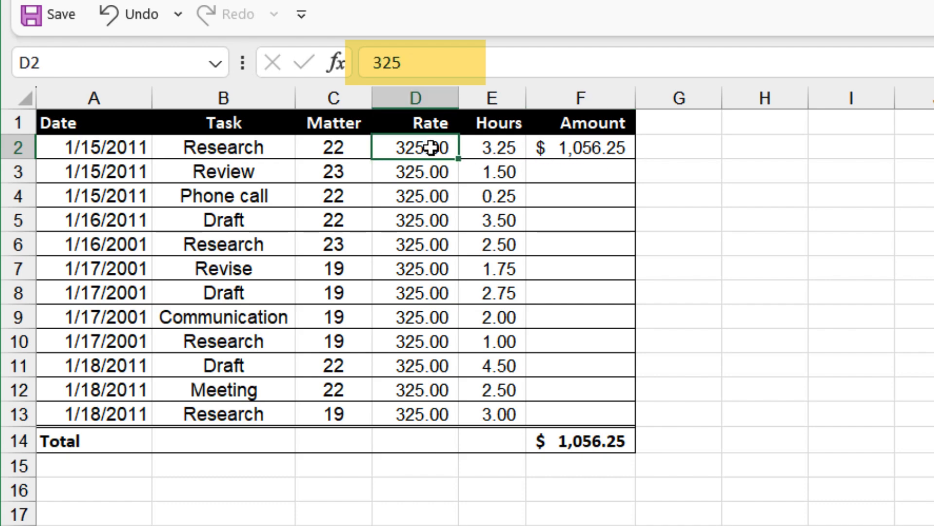
pyautogui.click(508, 152)
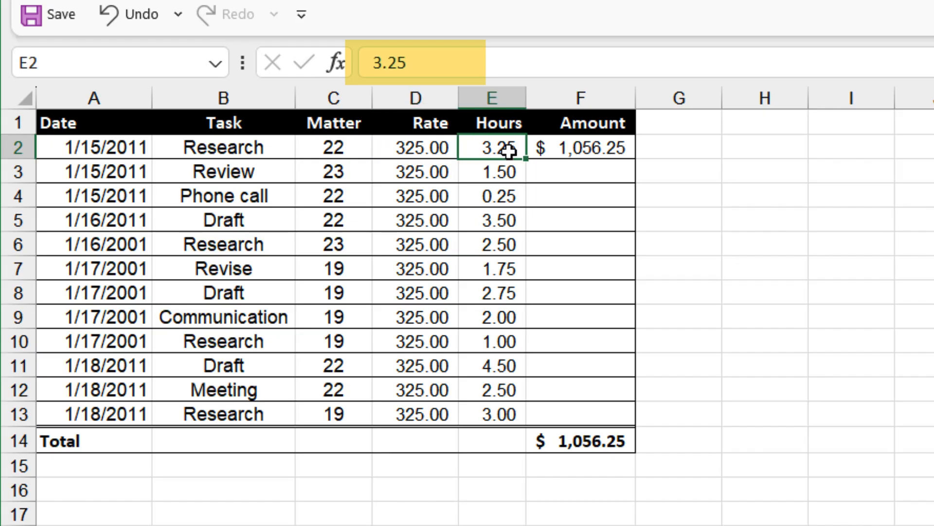
pyautogui.click(608, 150)
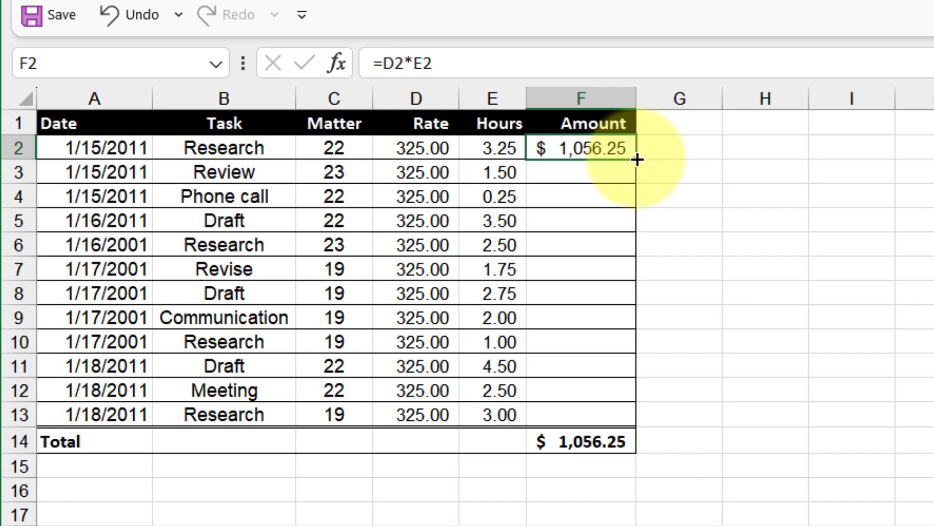
pyautogui.moveTo(633, 162); pyautogui.dragTo(637, 427)
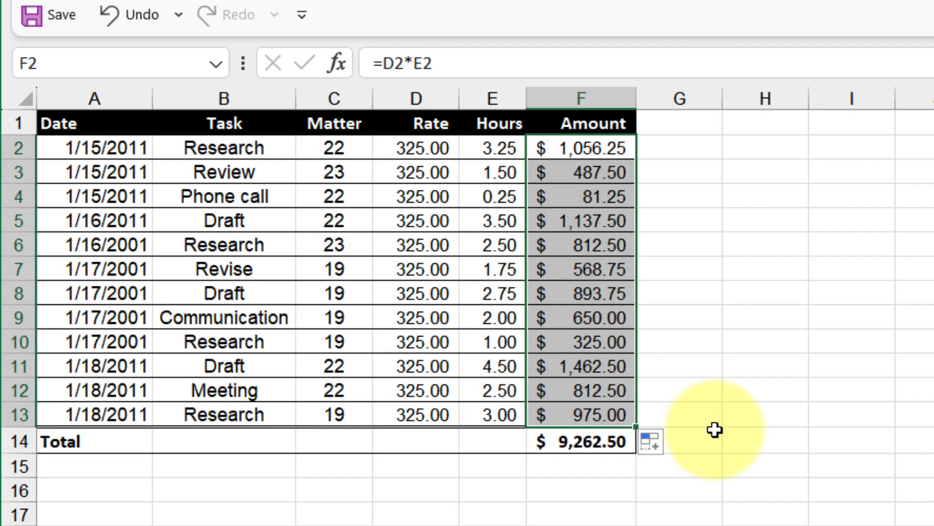
# Step: Inspect the copied formula in F7 and the Rate and Hours cells it refers to
pyautogui.click(609, 273)
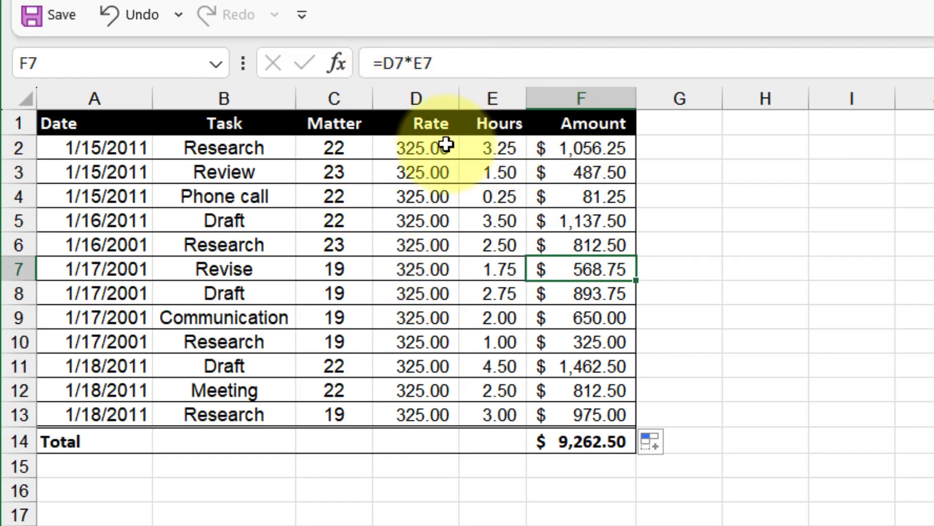
pyautogui.click(407, 272)
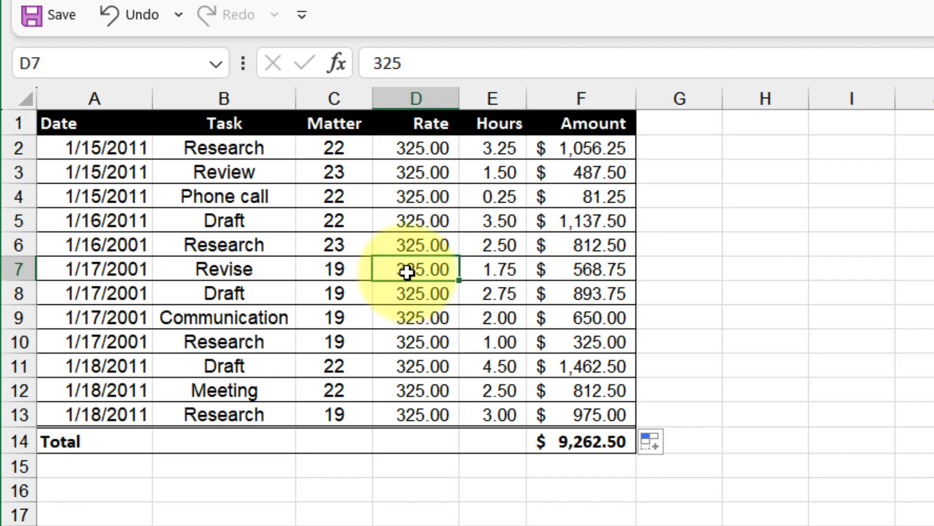
pyautogui.click(500, 268)
pyautogui.click(761, 377)
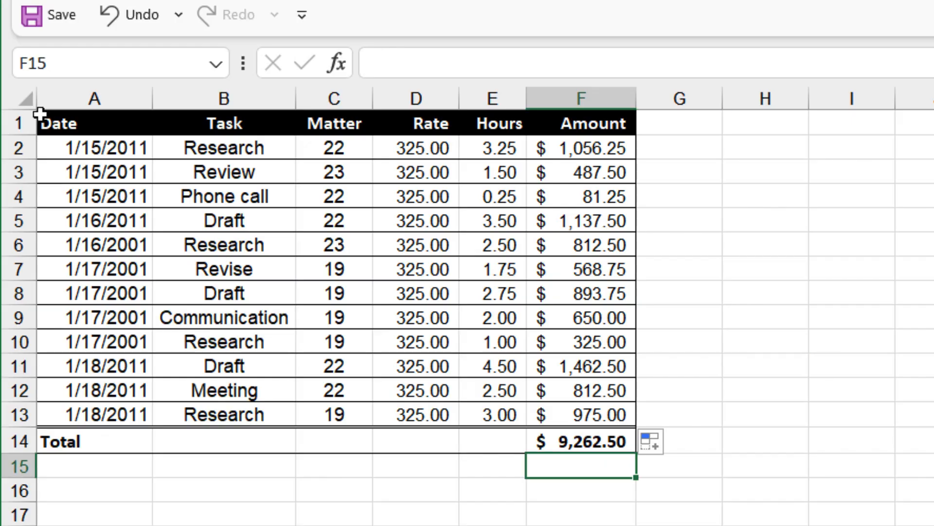
# Step: Copy the billing table A1:F14 and open the paste options on an empty cell without pasting
pyautogui.moveTo(40, 113); pyautogui.dragTo(589, 433)
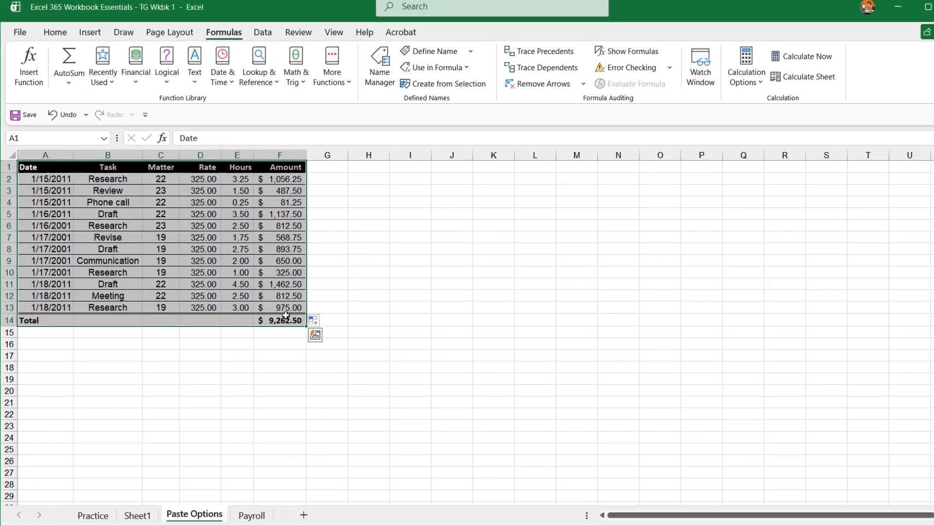
pyautogui.rightClick(286, 316)
pyautogui.click(324, 178)
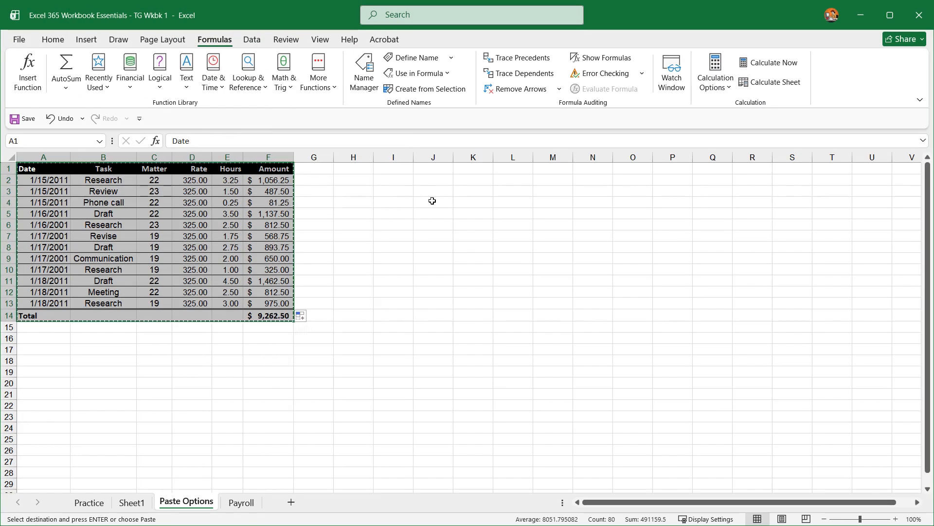
pyautogui.rightClick(434, 194)
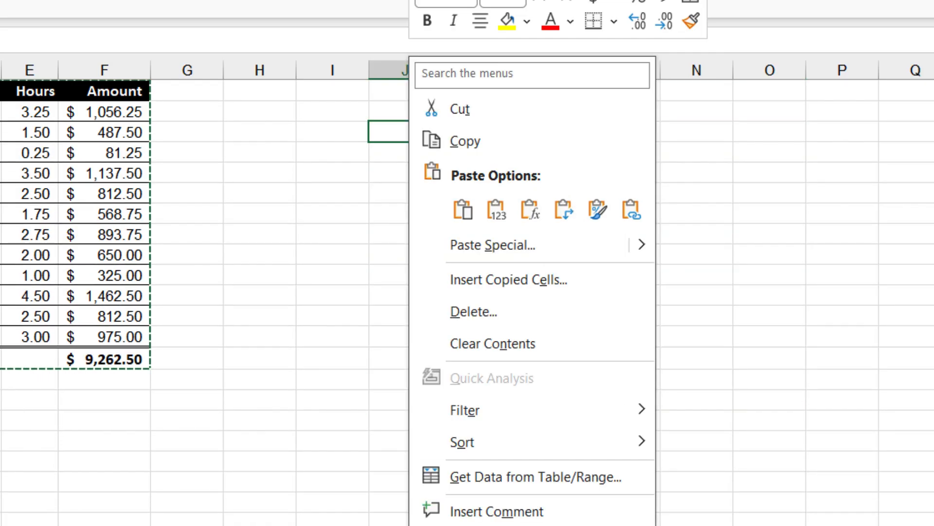
pyautogui.press('Escape')
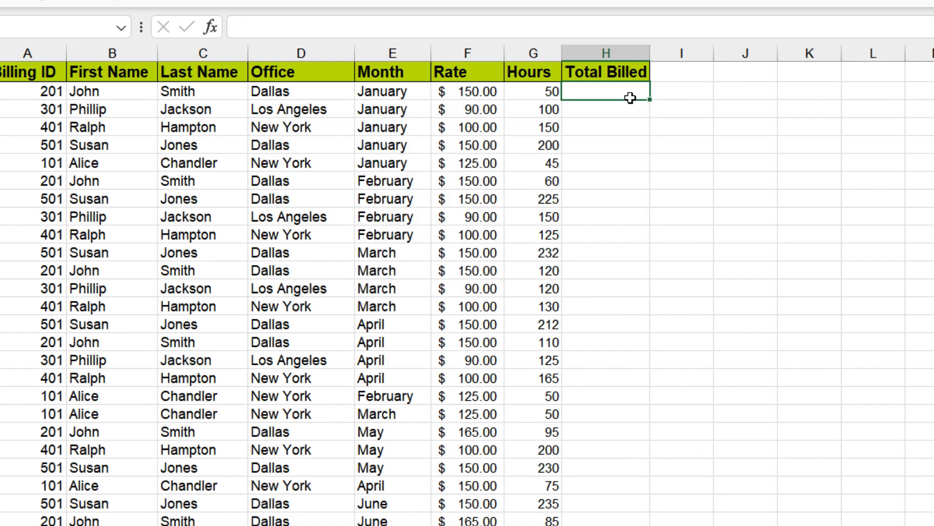
# Step: Enter the formula =F2*G2 in H2 for Total Billed on the Payroll sheet
pyautogui.write('=')
pyautogui.click(477, 92)
pyautogui.write('*')
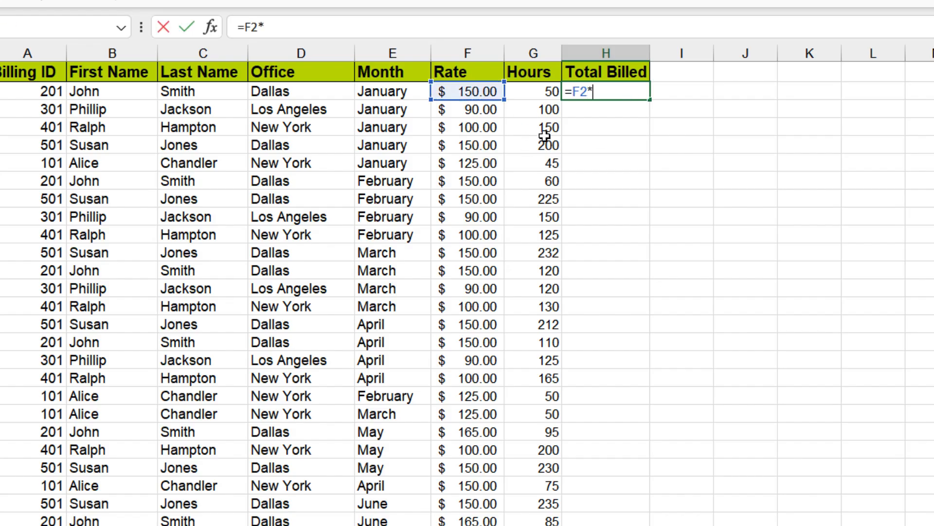
pyautogui.click(532, 95)
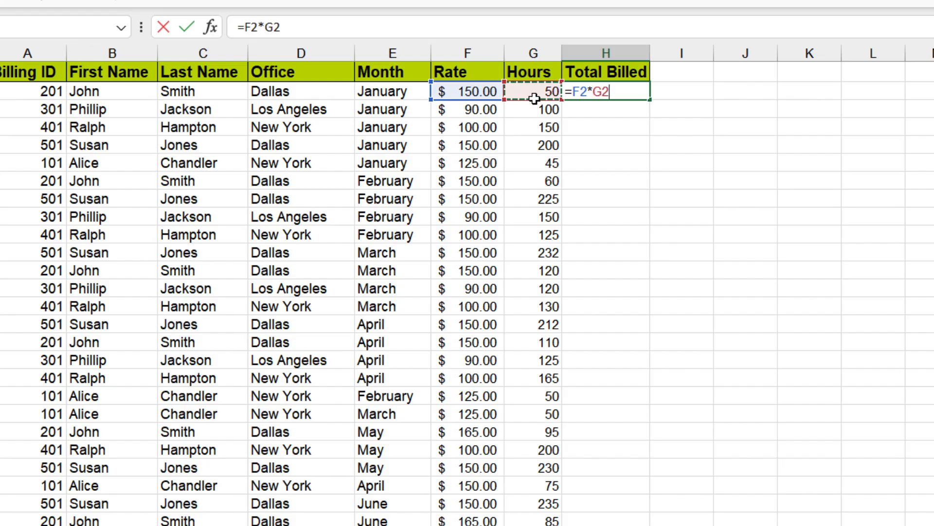
pyautogui.press('Return')
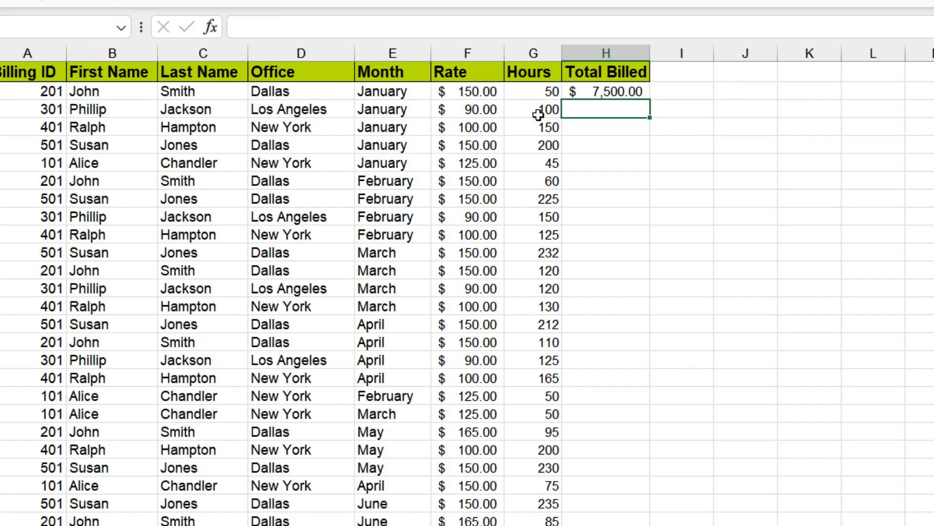
# Step: Fill the Total Billed formula from H2 down through H54
pyautogui.click(635, 93)
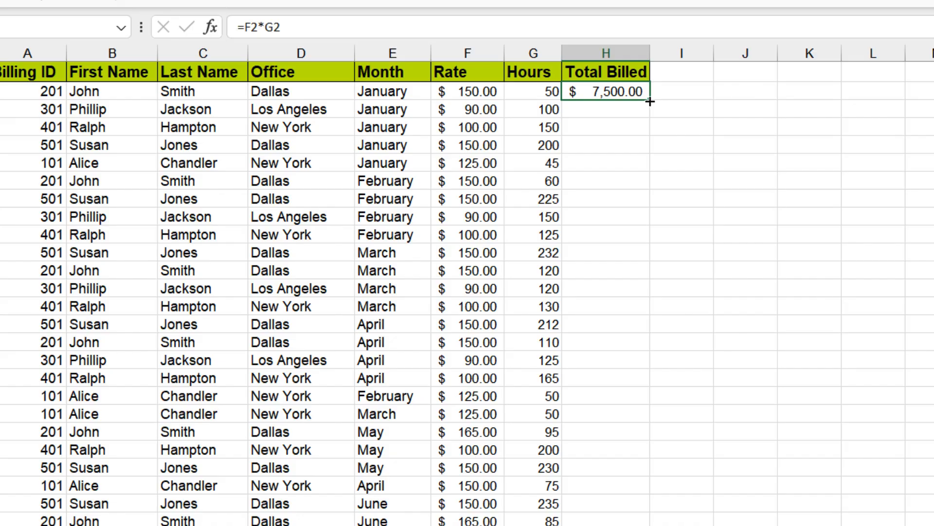
pyautogui.moveTo(650, 102); pyautogui.dragTo(636, 509)
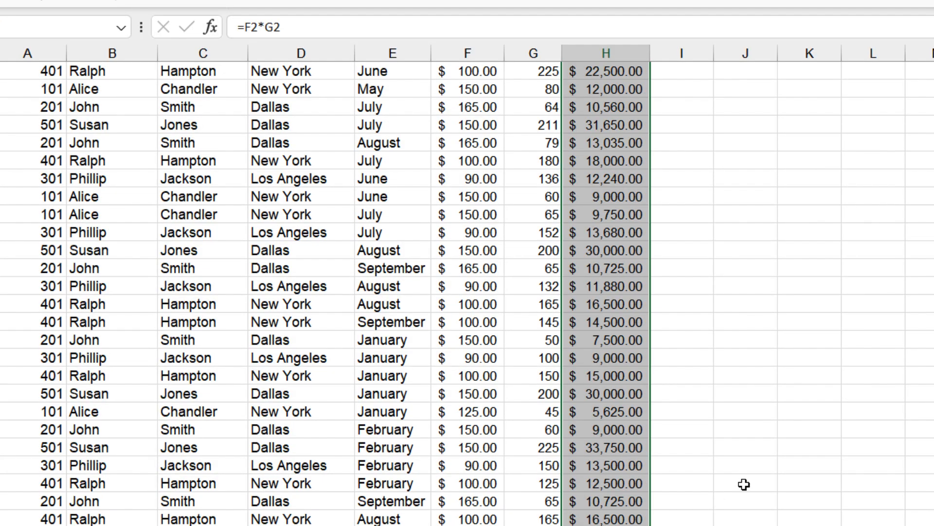
pyautogui.click(686, 497)
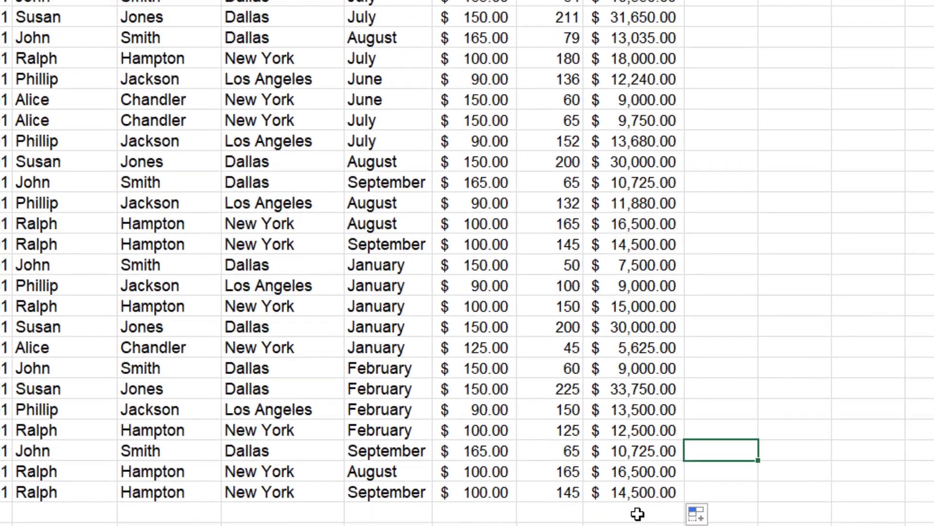
# Step: AutoSum H2:H54 into H55 to total the Total Billed column
pyautogui.click(628, 523)
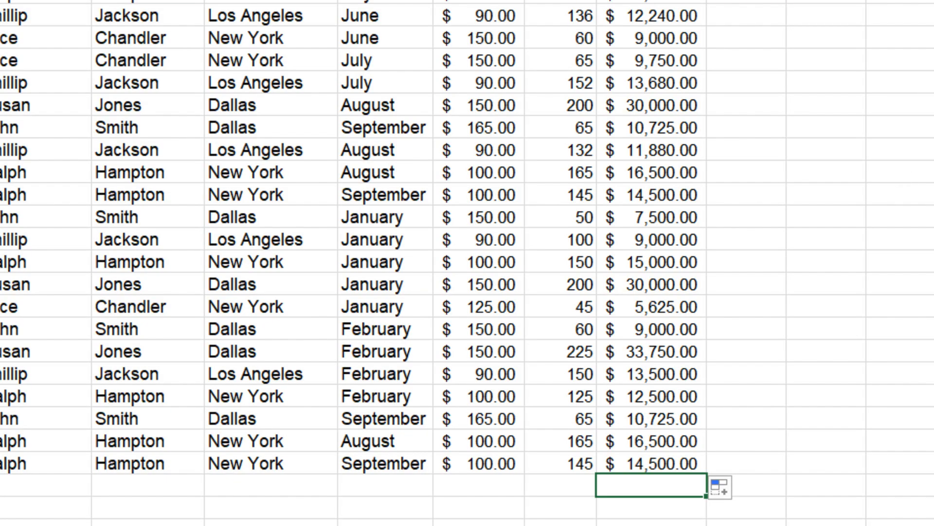
pyautogui.hotkey('alt', '=')
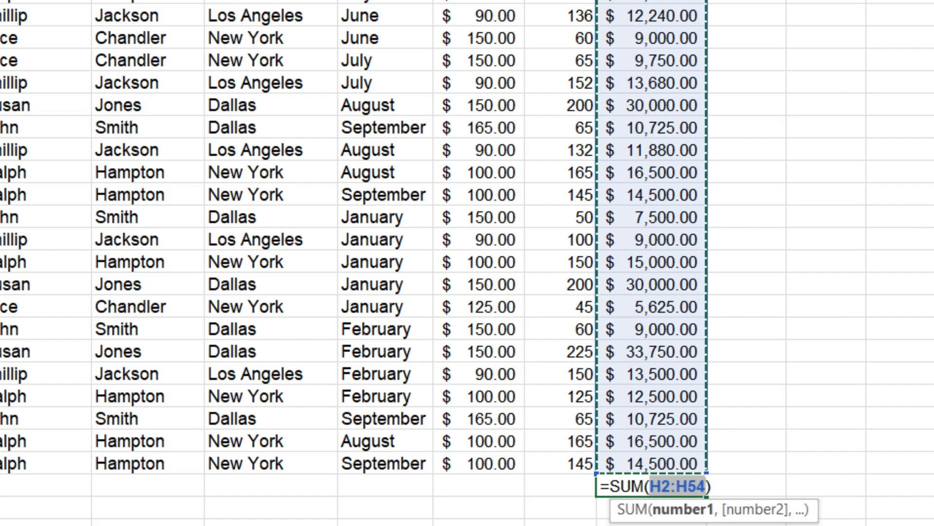
pyautogui.press('Return')
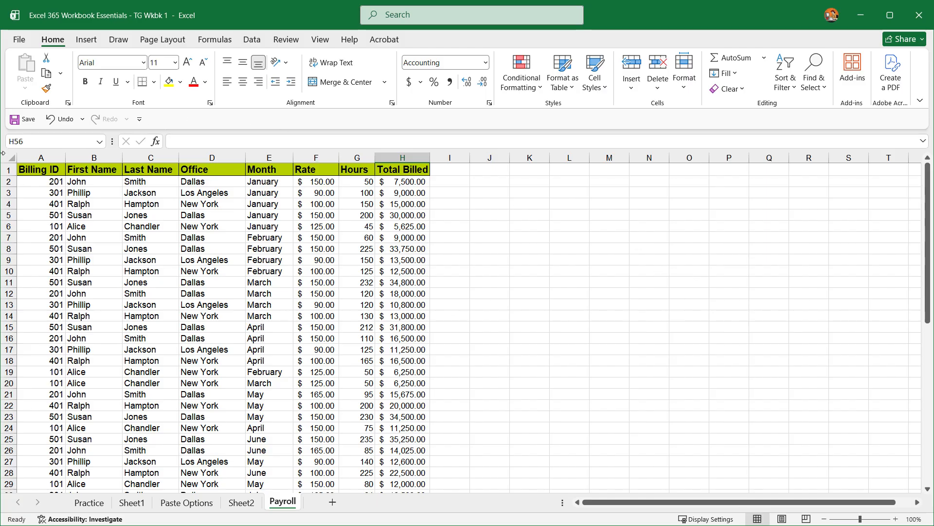
# Step: Turn on filters for the header row 1
pyautogui.click(8, 170)
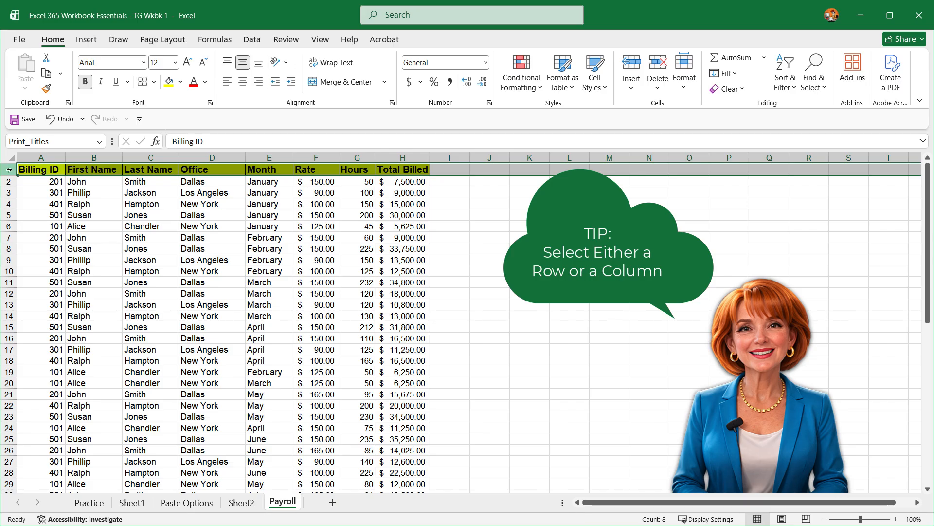
pyautogui.click(793, 93)
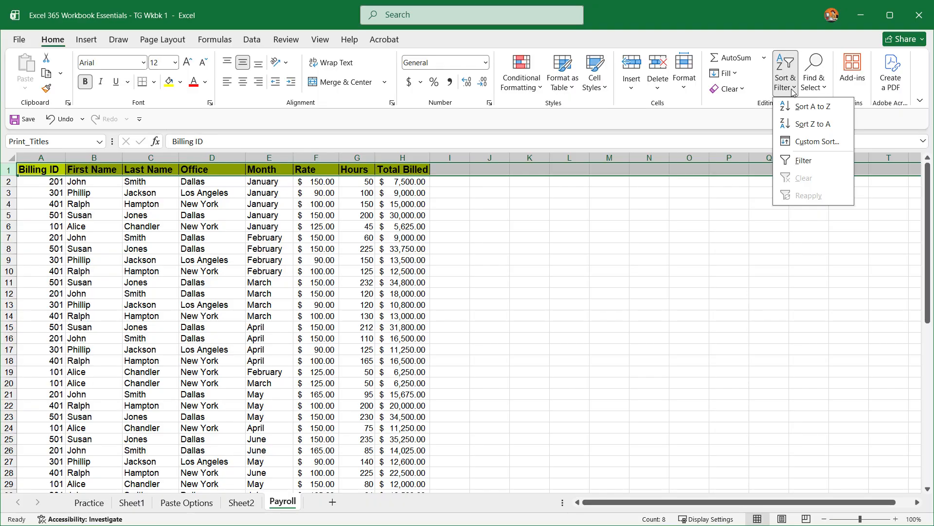
pyautogui.click(803, 162)
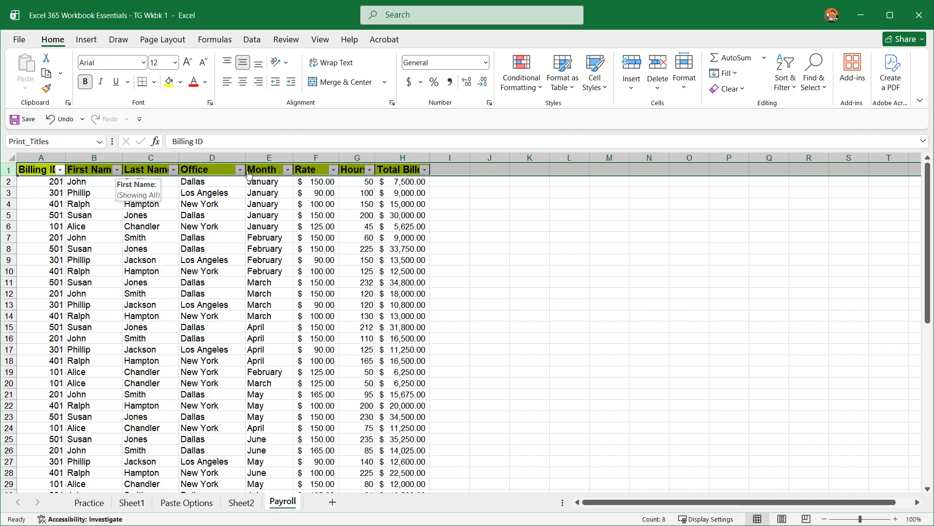
# Step: Filter the Month column to show only January and February
pyautogui.click(288, 170)
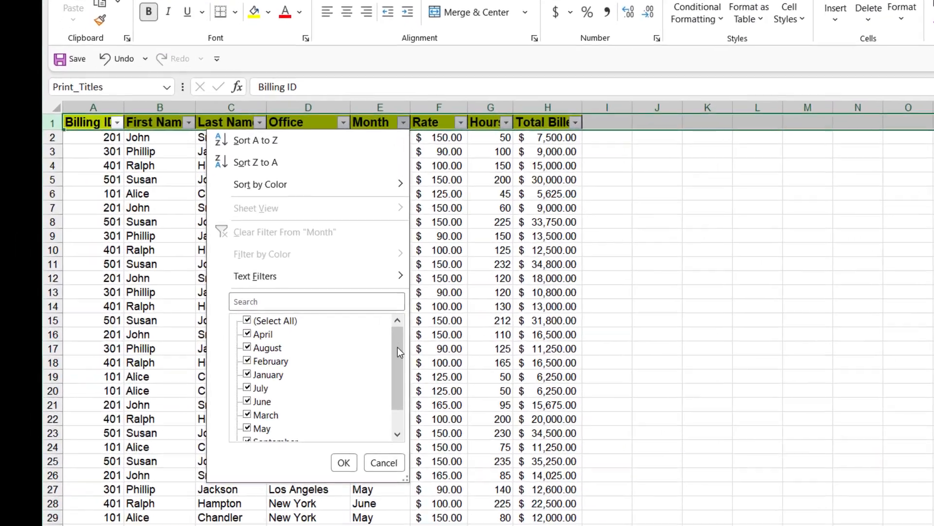
pyautogui.moveTo(398, 347)
pyautogui.mouseDown()
pyautogui.moveTo(399, 385)
pyautogui.moveTo(400, 359)
pyautogui.mouseUp()
pyautogui.moveTo(535, 361); pyautogui.dragTo(536, 348)
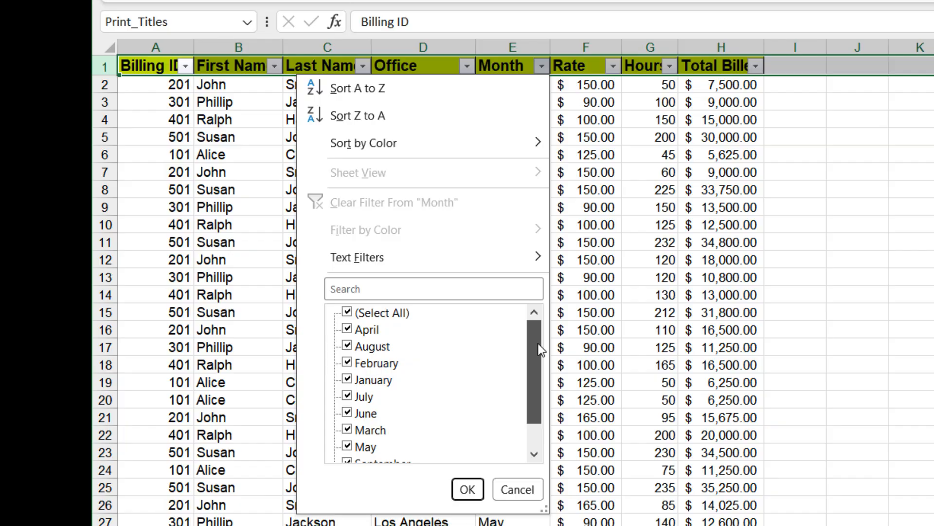
pyautogui.moveTo(540, 350); pyautogui.dragTo(541, 350)
pyautogui.click(347, 312)
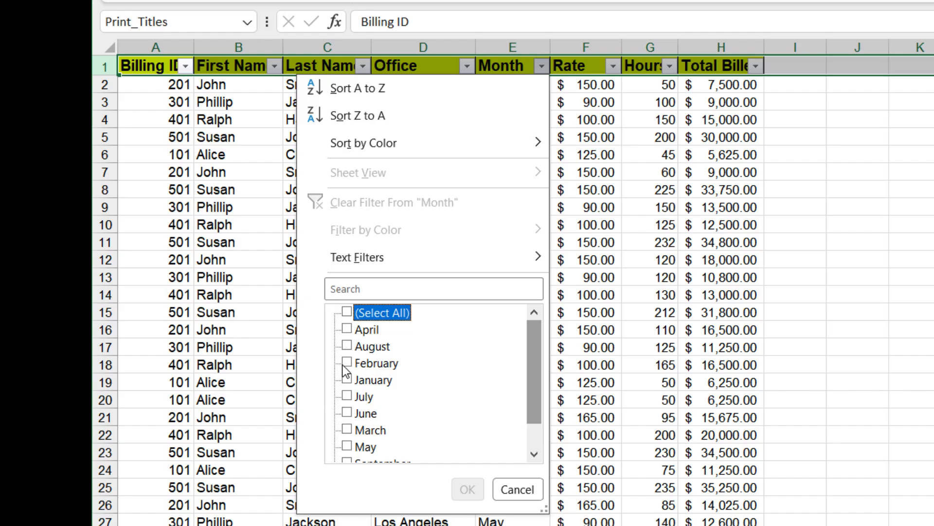
pyautogui.click(348, 380)
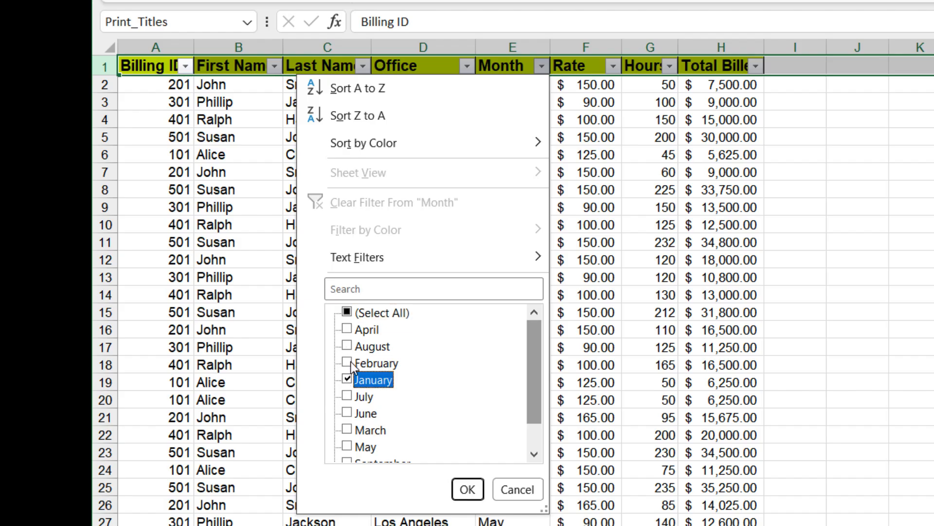
pyautogui.click(347, 363)
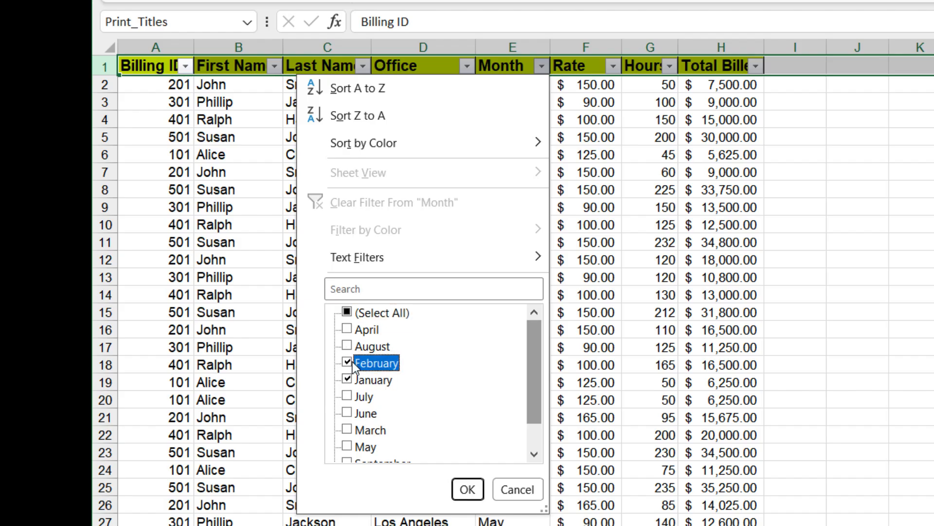
pyautogui.click(468, 489)
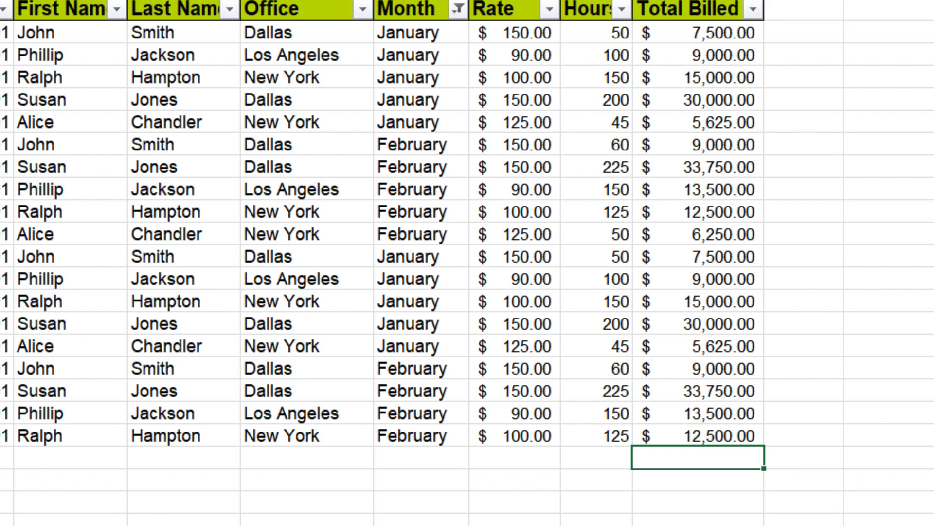
# Step: AutoSum the visible Total Billed values below the filtered rows as =SUBTOTAL(9,H2:H51)
pyautogui.hotkey('alt', '=')
pyautogui.hotkey('alt', '=')
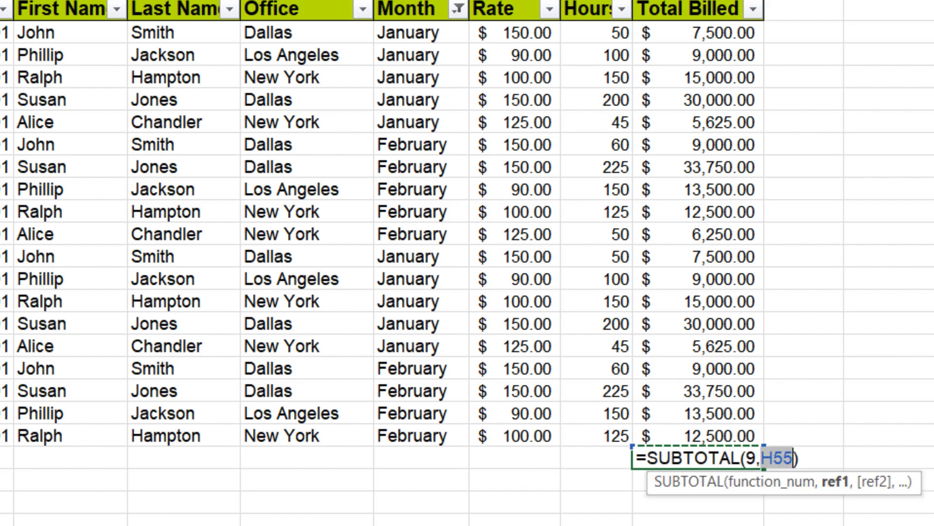
pyautogui.click(727, 32)
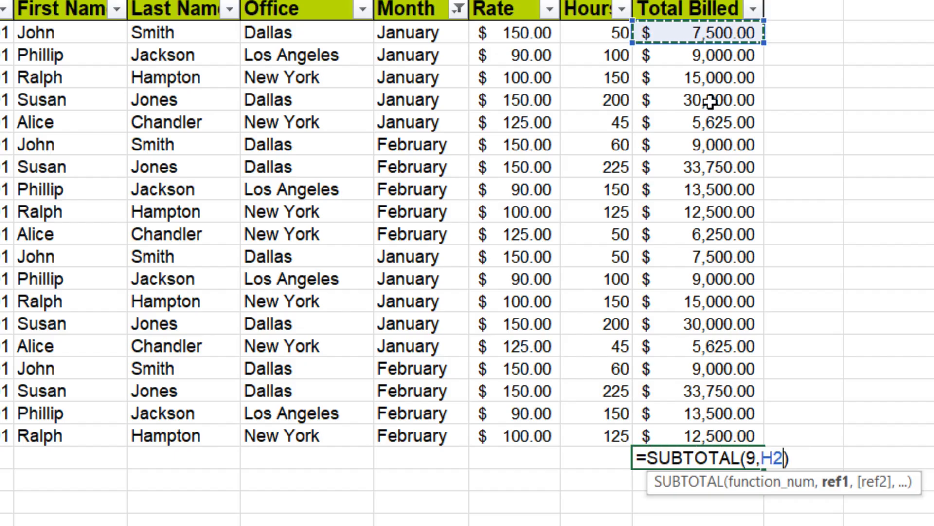
pyautogui.moveTo(688, 229); pyautogui.dragTo(921, 408)
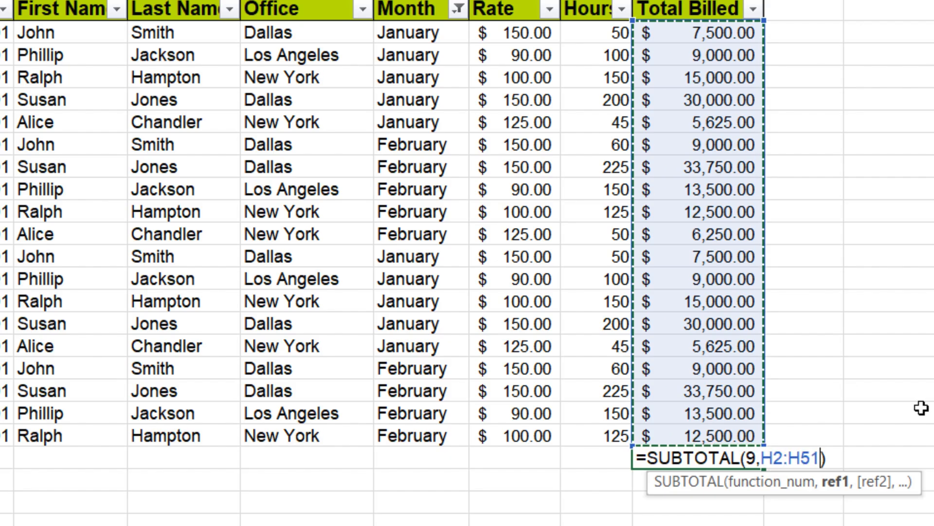
pyautogui.press('Return')
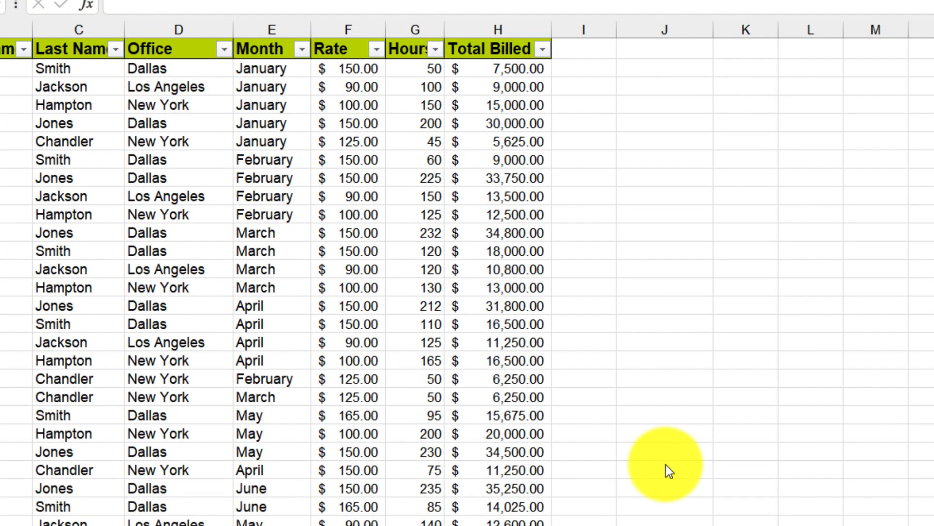
# Step: Open the Month filter list to review its entries, then close it
pyautogui.click(303, 53)
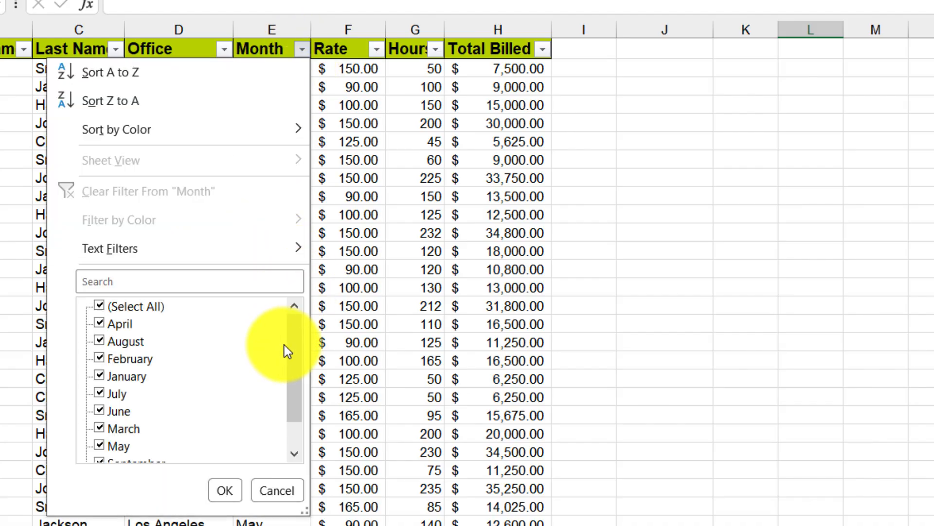
pyautogui.moveTo(293, 346); pyautogui.dragTo(299, 316)
pyautogui.click(226, 491)
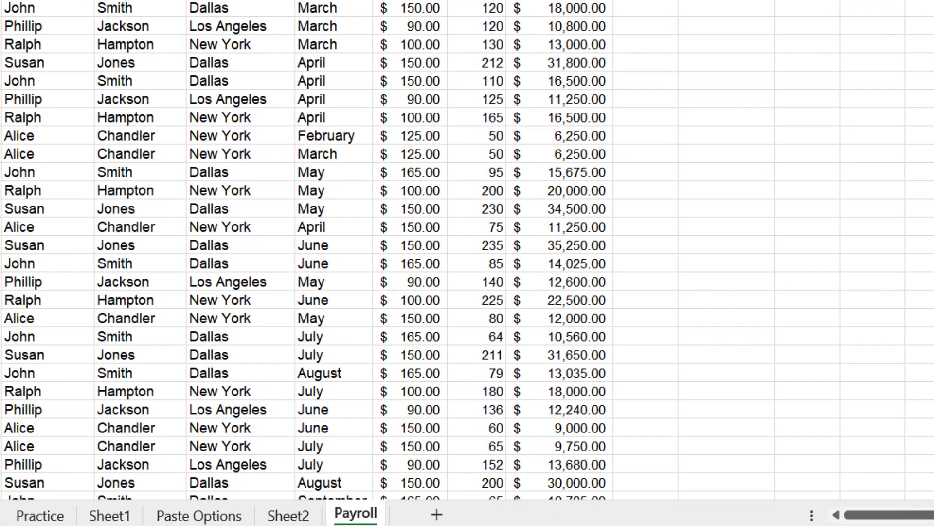
# Step: Enter October in the Month column cell below the last data row
pyautogui.scroll(-9, 467, 263)
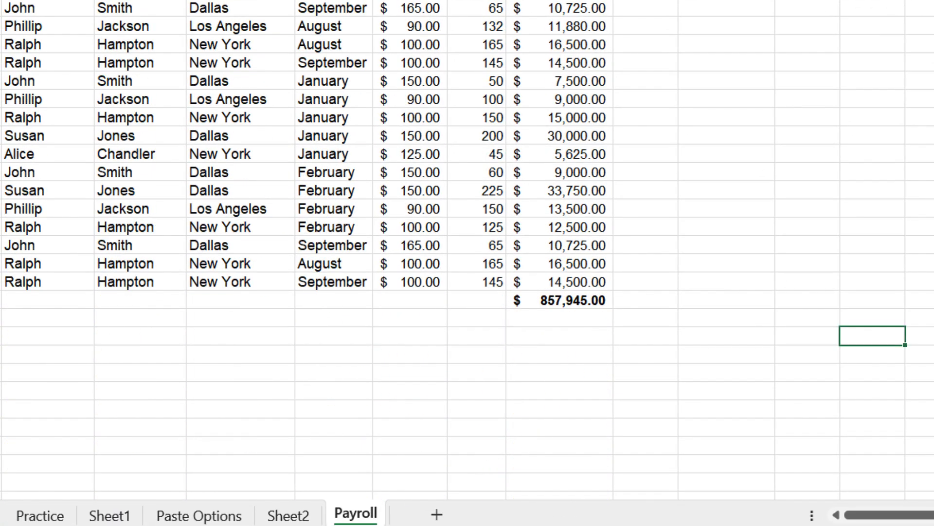
pyautogui.click(336, 301)
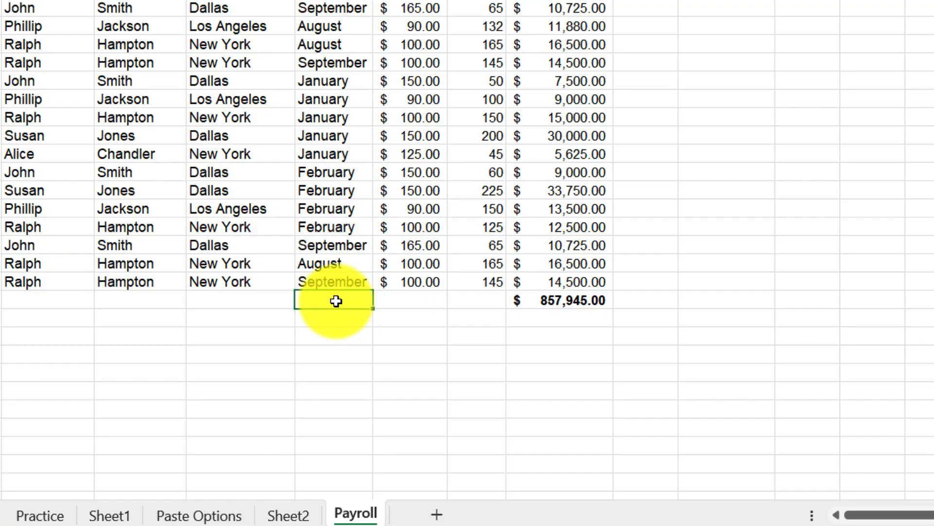
pyautogui.write('October')
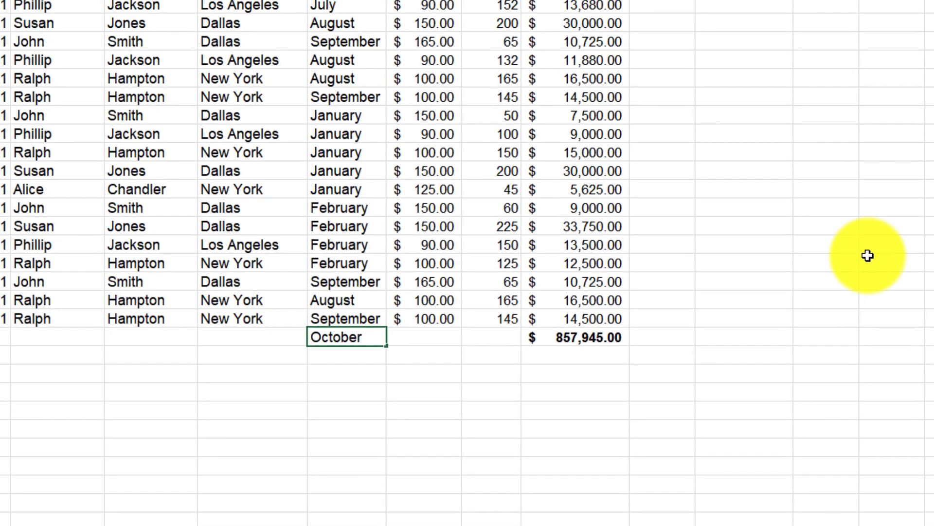
pyautogui.click(871, 227)
# Step: Reopen the Month filter list to check the month entries it offers
pyautogui.scroll(-2, 933, 355)
pyautogui.scroll(18, 933, 355)
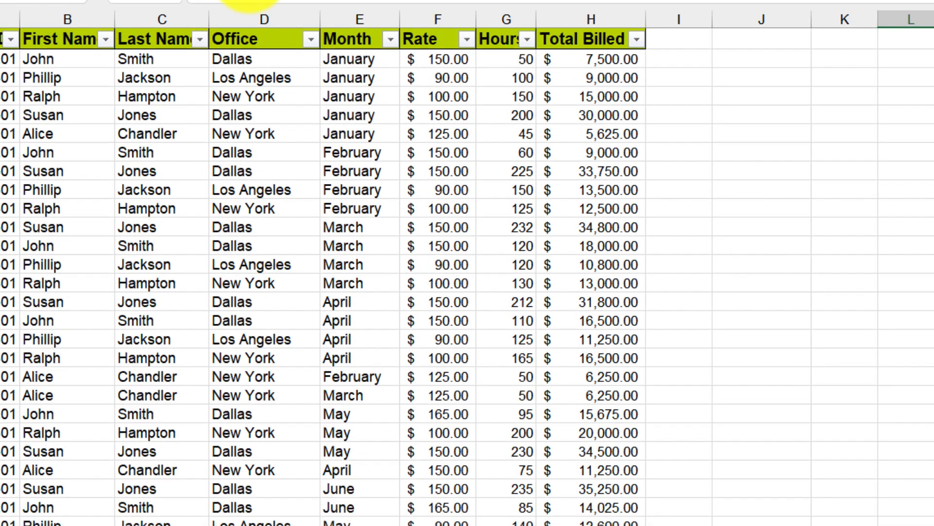
pyautogui.click(390, 39)
pyautogui.moveTo(384, 346); pyautogui.dragTo(385, 406)
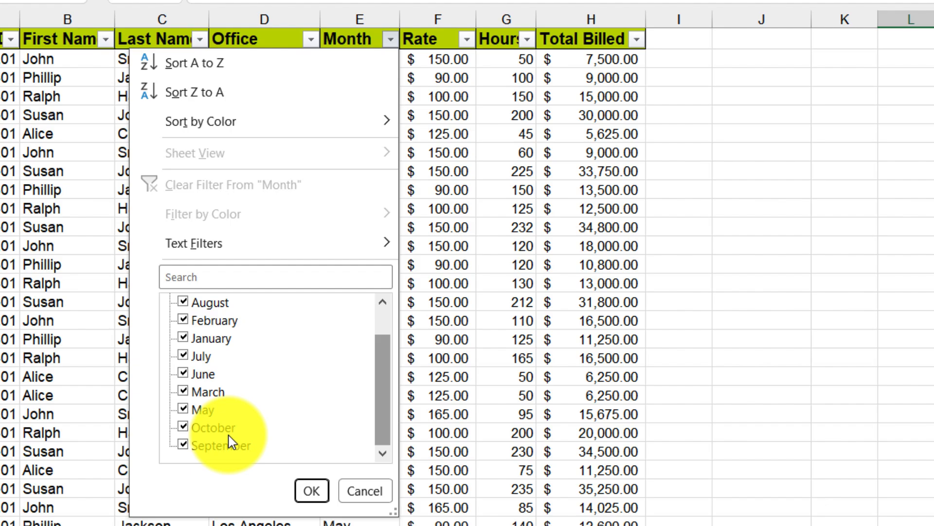
pyautogui.click(311, 498)
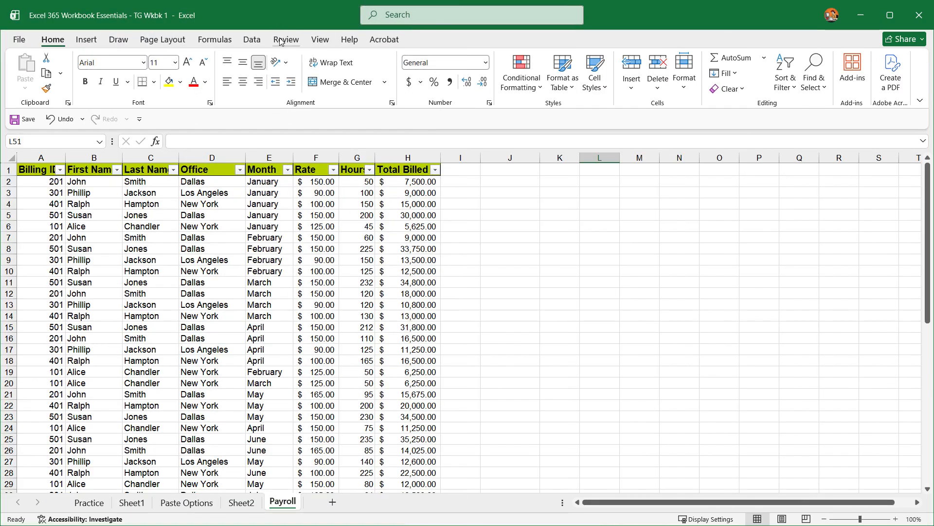
# Step: Freeze the top row of the Payroll sheet
pyautogui.click(314, 34)
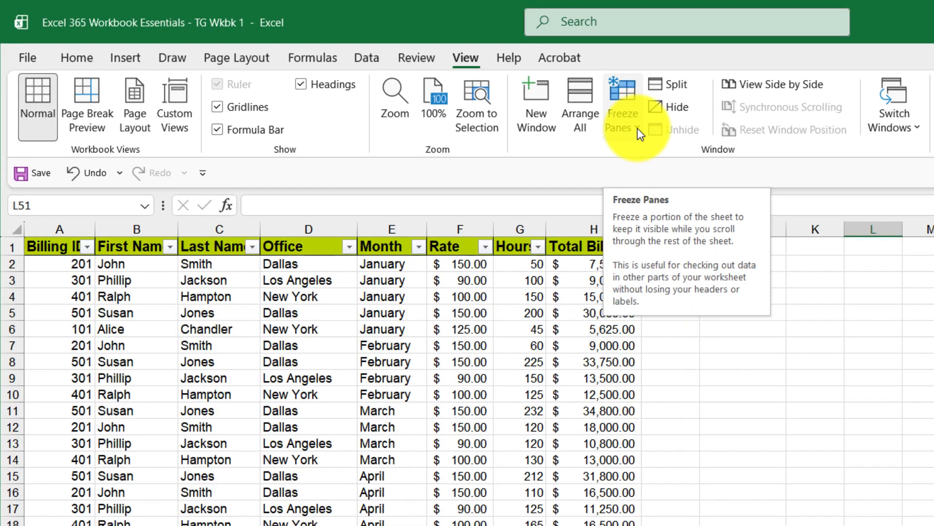
pyautogui.click(638, 128)
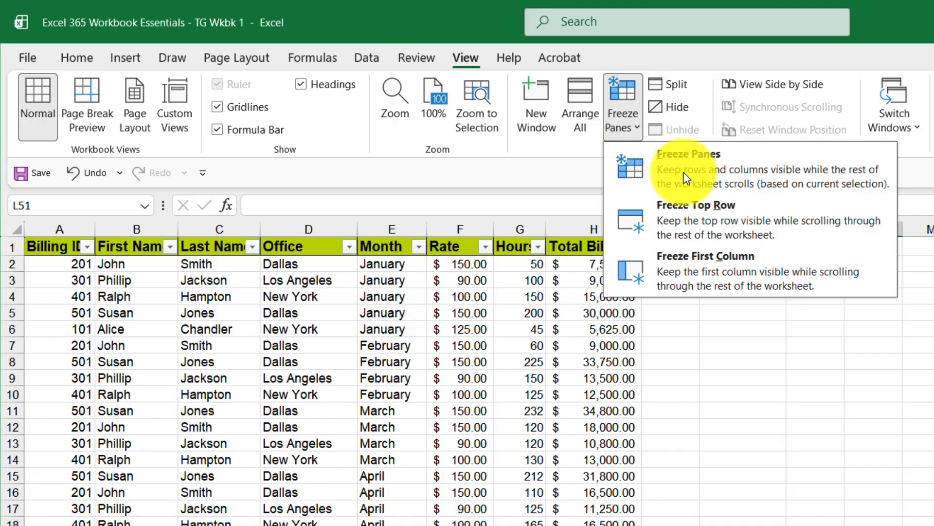
pyautogui.click(739, 221)
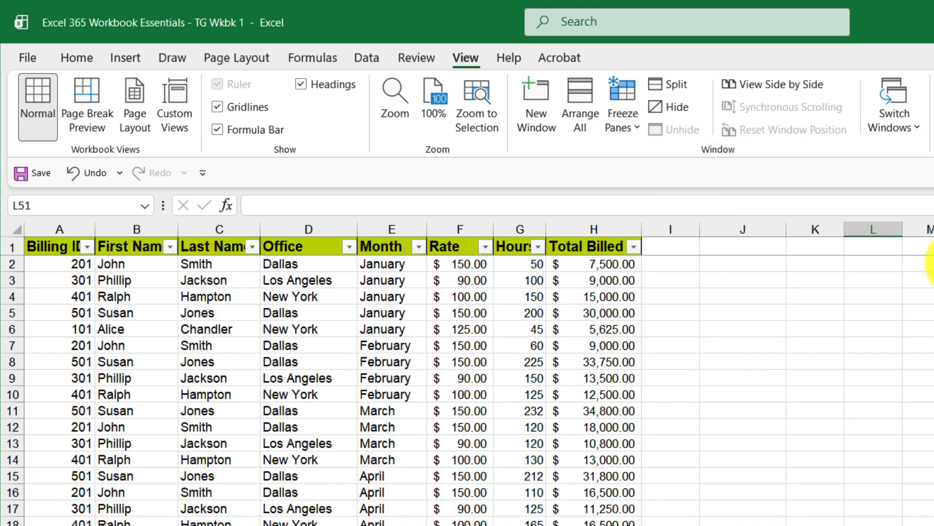
# Step: Freeze the first column instead of the top row
pyautogui.scroll(-2, 467, 390)
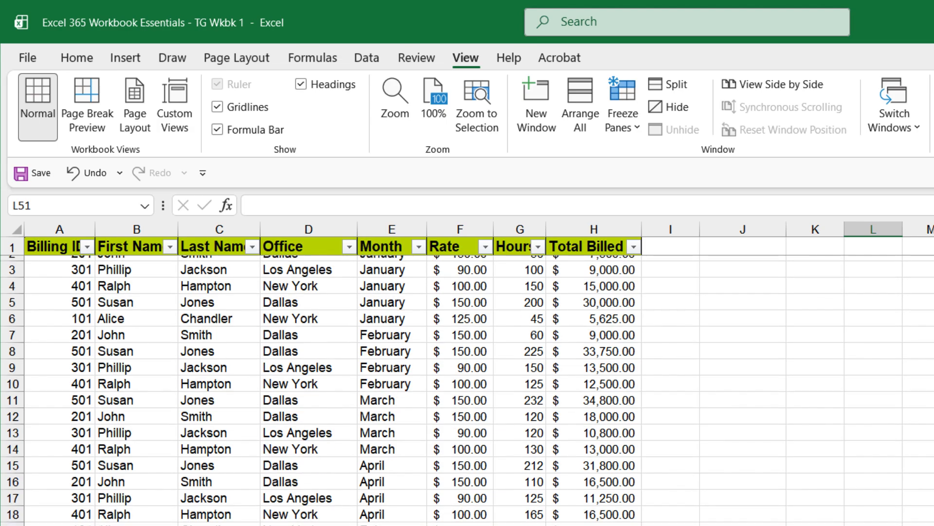
pyautogui.scroll(-4, 467, 389)
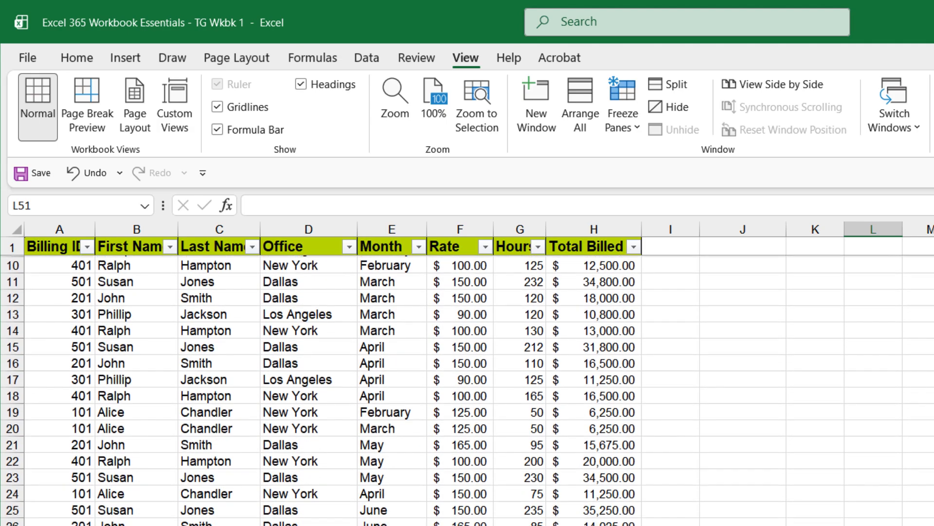
pyautogui.scroll(-3, 467, 390)
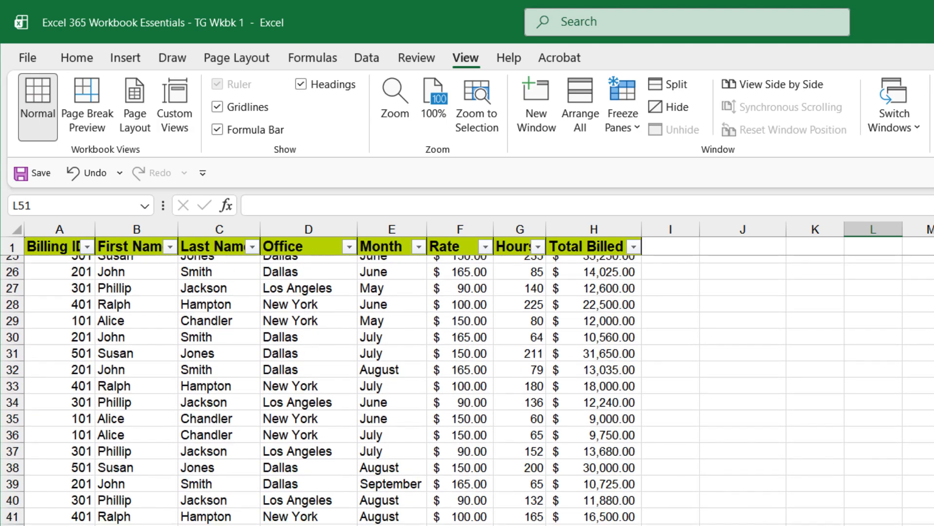
pyautogui.scroll(8, 467, 389)
pyautogui.click(830, 91)
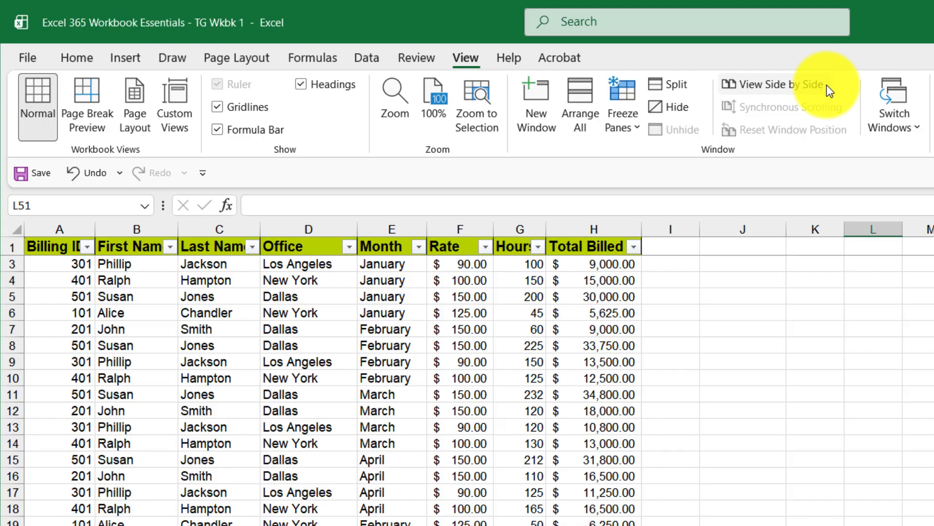
pyautogui.click(636, 127)
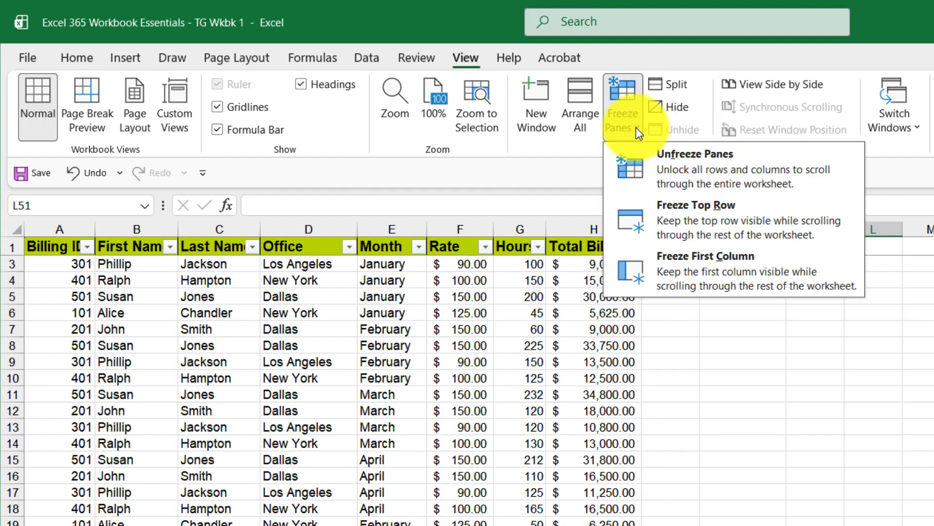
pyautogui.click(704, 271)
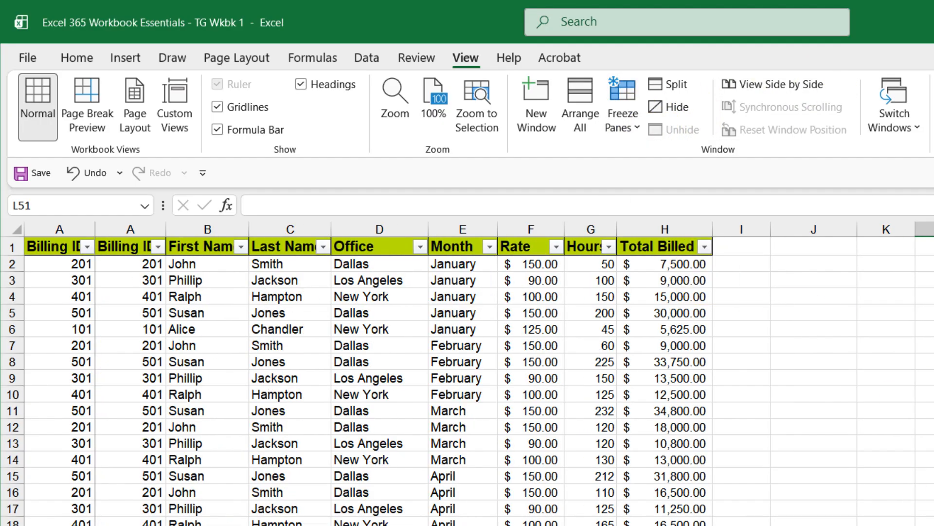
# Step: Unfreeze all panes on the sheet
pyautogui.hscroll(2, 467, 370)
pyautogui.hscroll(-1, 467, 370)
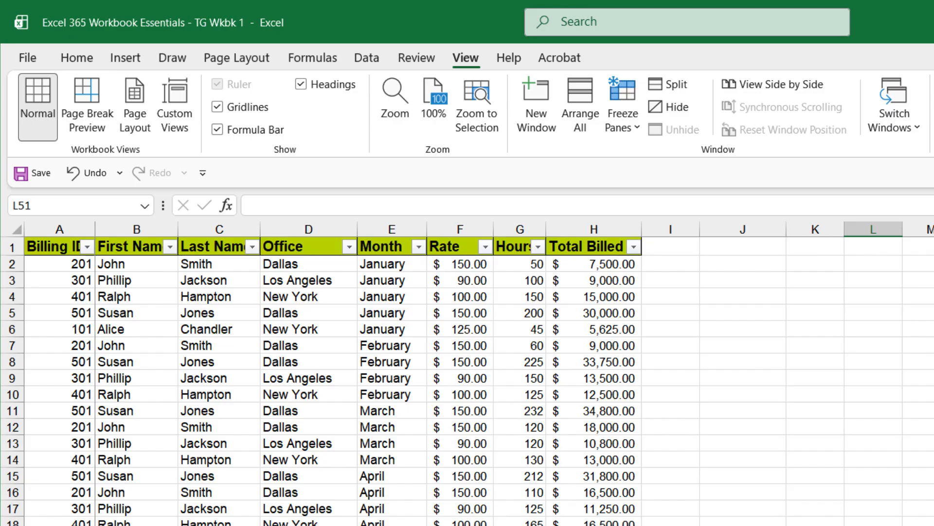
pyautogui.hscroll(1, 467, 370)
pyautogui.hscroll(-1, 467, 369)
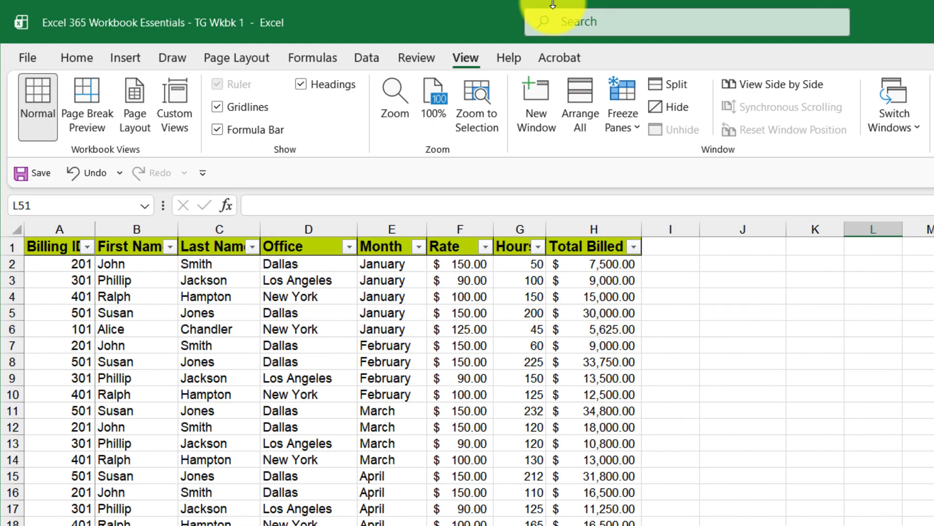
pyautogui.click(635, 124)
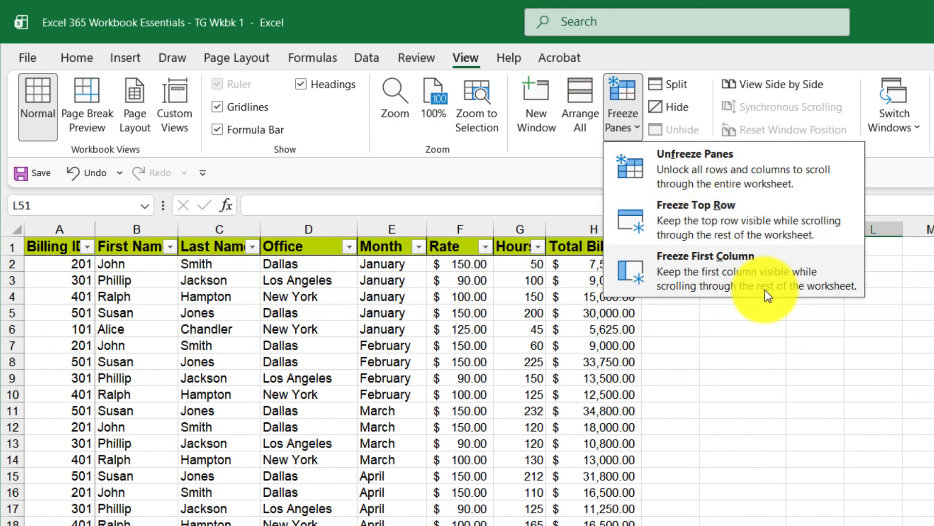
pyautogui.click(722, 166)
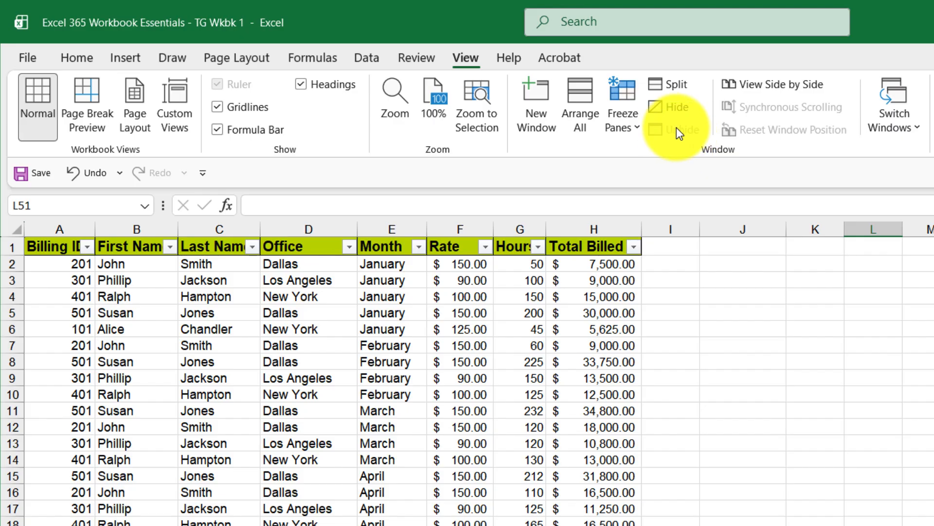
pyautogui.click(638, 128)
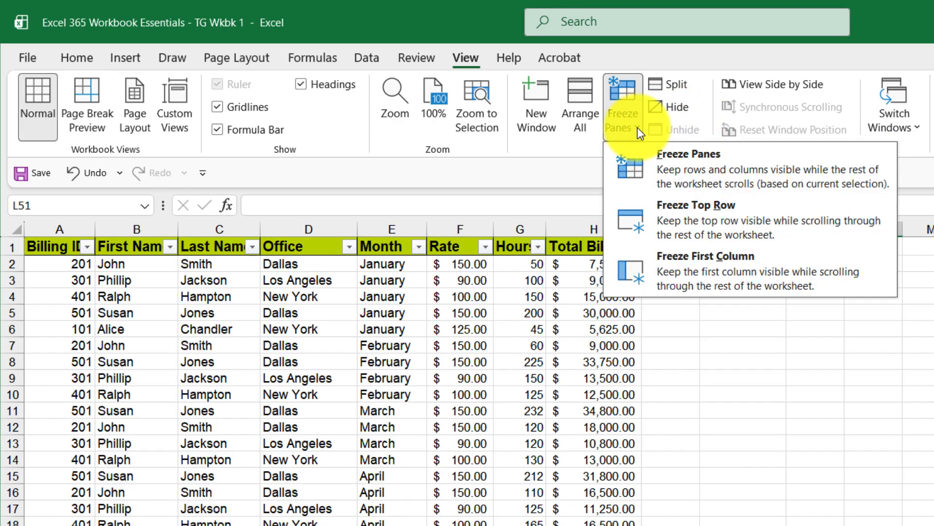
pyautogui.press('Escape')
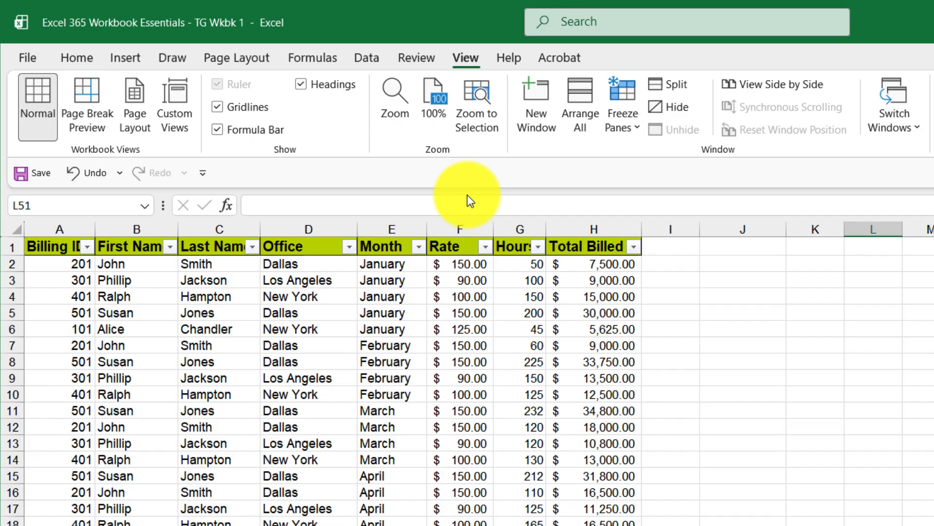
# Step: Switch the worksheet to Page Layout view
pyautogui.click(309, 228)
pyautogui.click(630, 118)
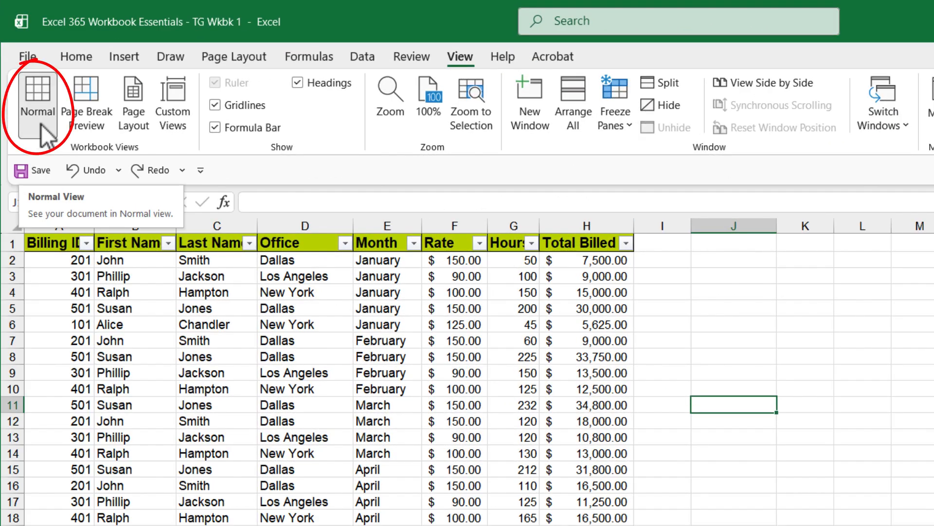
pyautogui.click(130, 103)
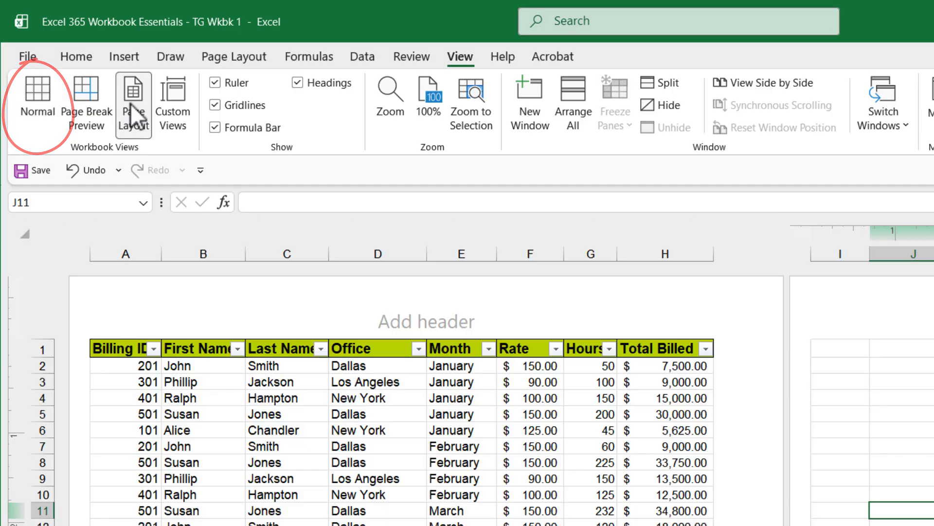
# Step: Add a centered page header reading "OFFICES" to the worksheet
pyautogui.click(466, 316)
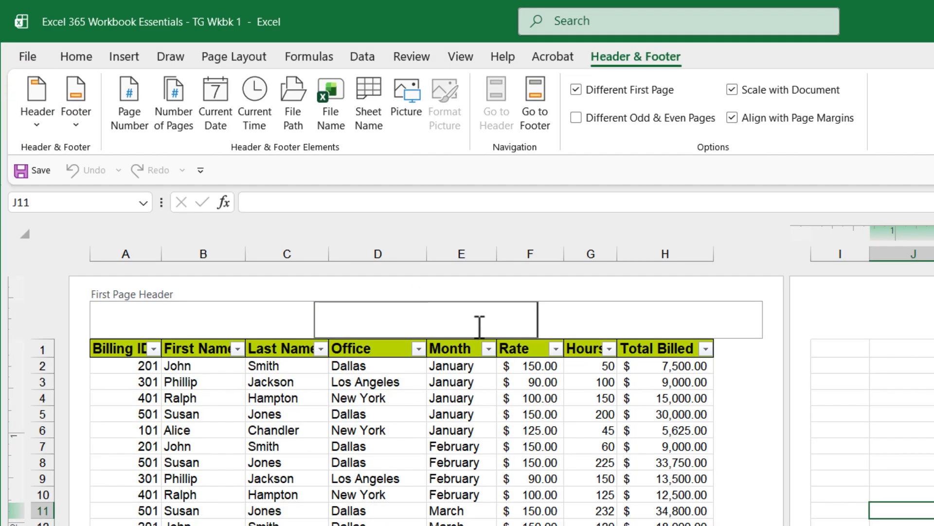
pyautogui.write('OFFICES')
pyautogui.click(690, 322)
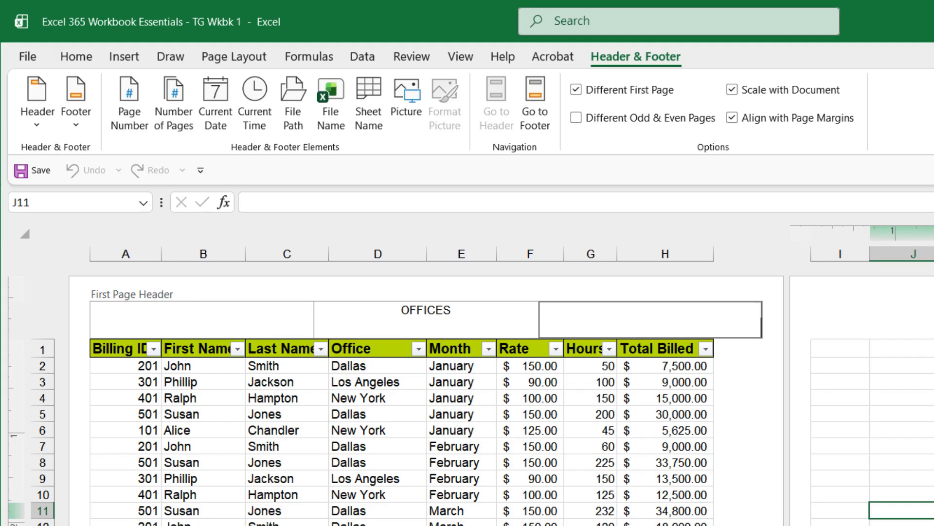
pyautogui.click(705, 523)
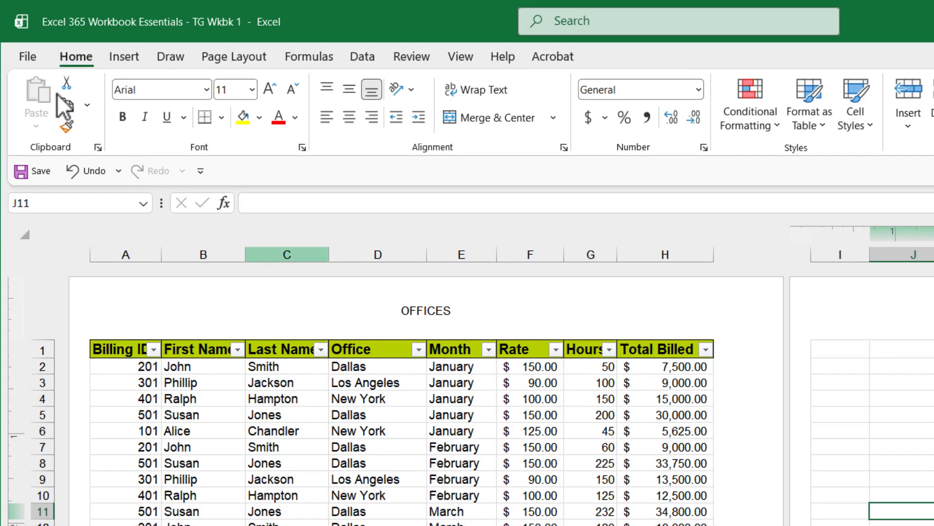
# Step: Switch the worksheet to Page Break Preview, then return to Normal view
pyautogui.click(472, 59)
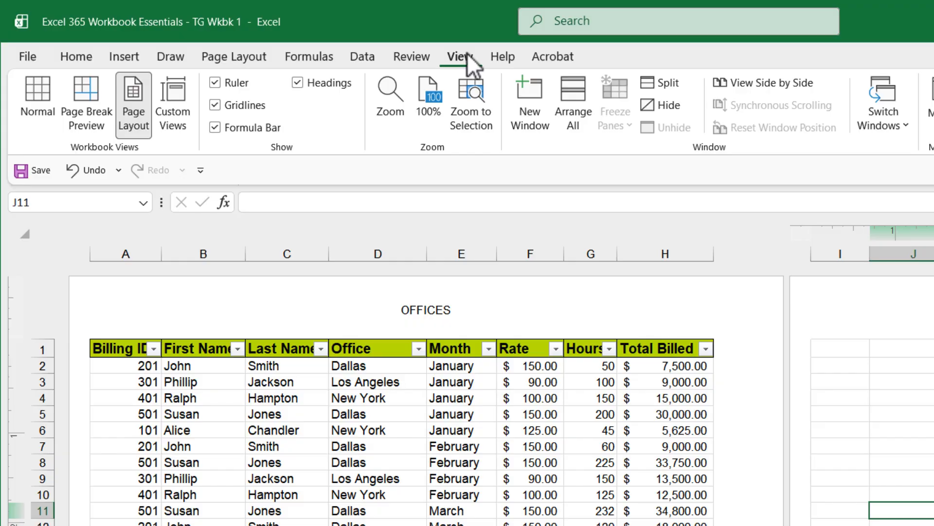
pyautogui.click(72, 95)
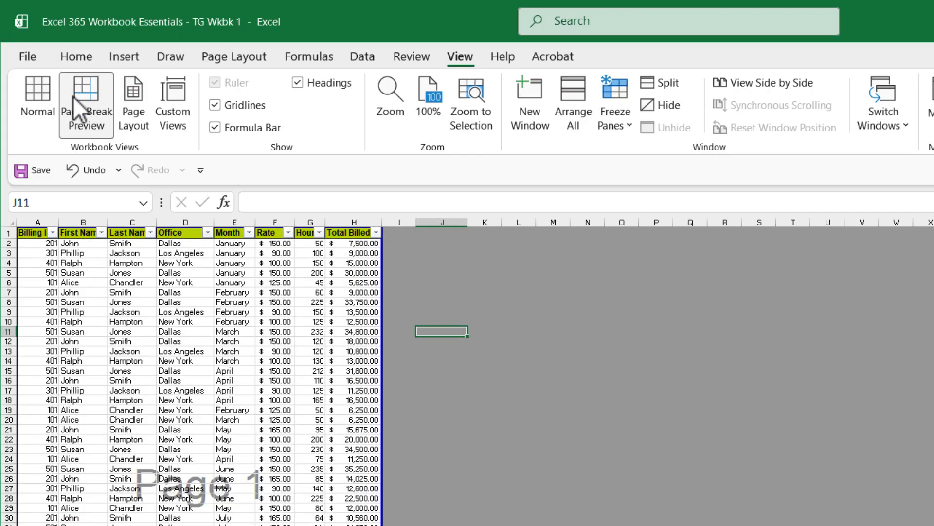
pyautogui.click(291, 491)
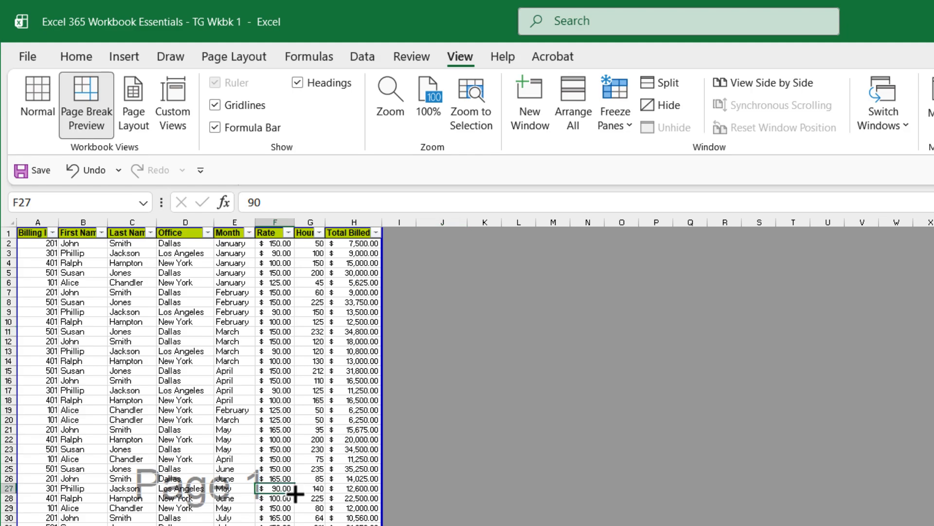
pyautogui.click(31, 98)
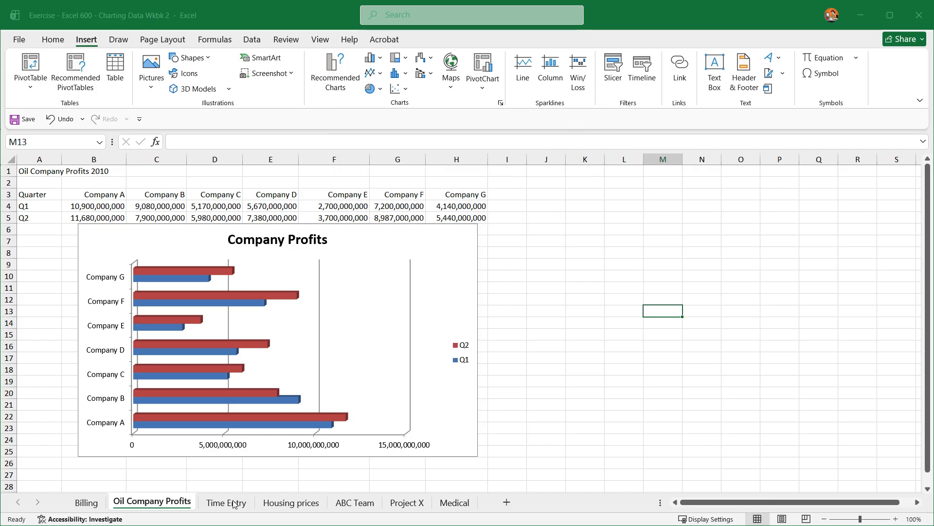
# Step: Select the Project X names and billed amounts and insert a Clustered Column chart from the recommended charts
pyautogui.click(233, 504)
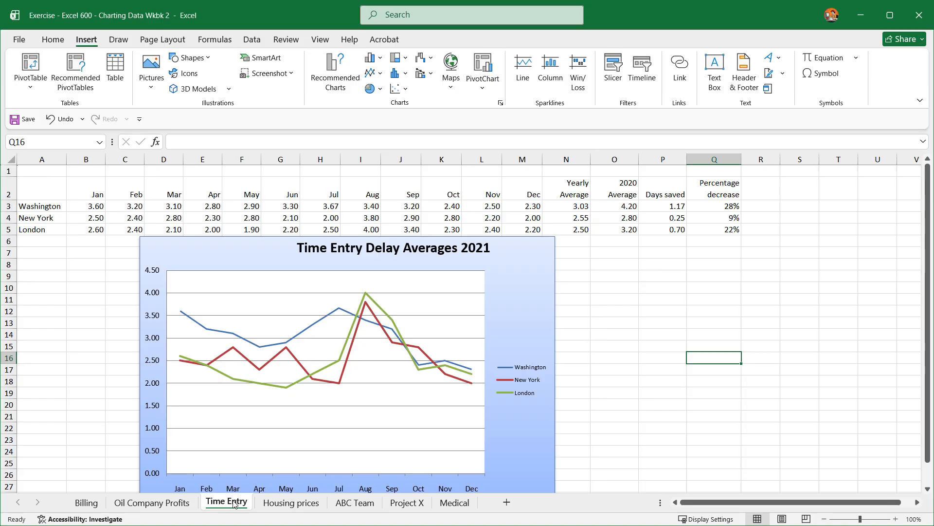
pyautogui.click(280, 507)
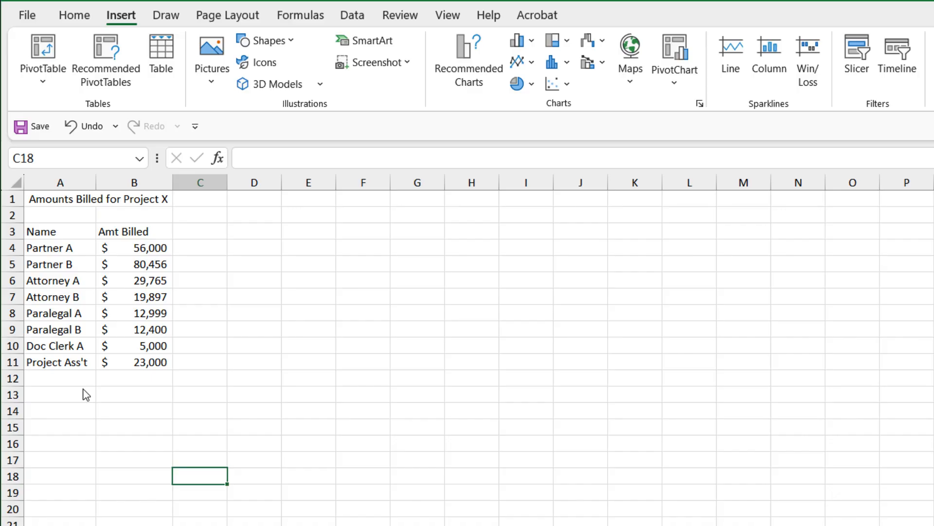
pyautogui.moveTo(29, 230); pyautogui.dragTo(149, 368)
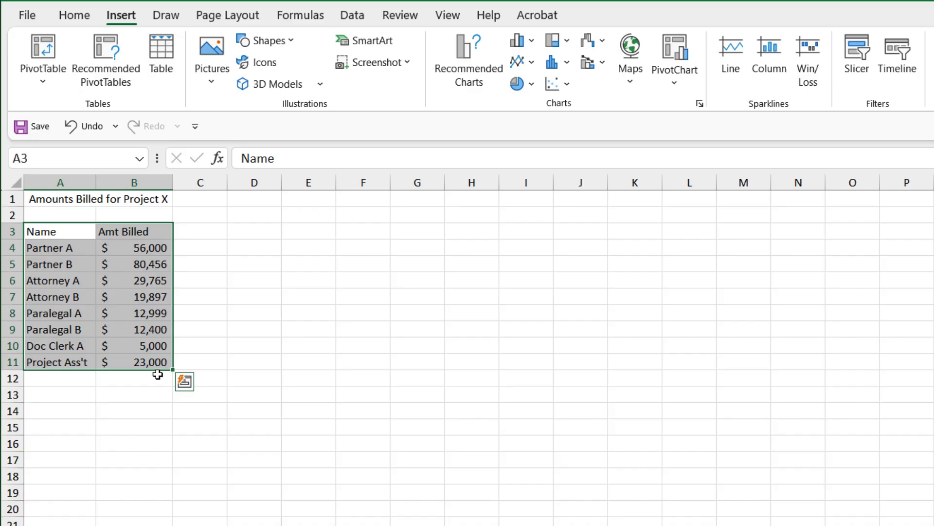
pyautogui.click(462, 56)
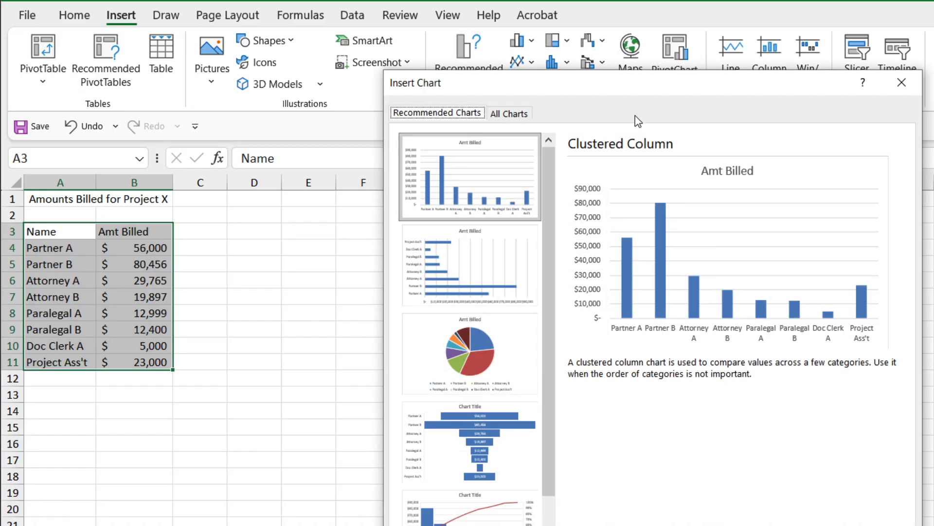
pyautogui.moveTo(658, 79); pyautogui.dragTo(507, 91)
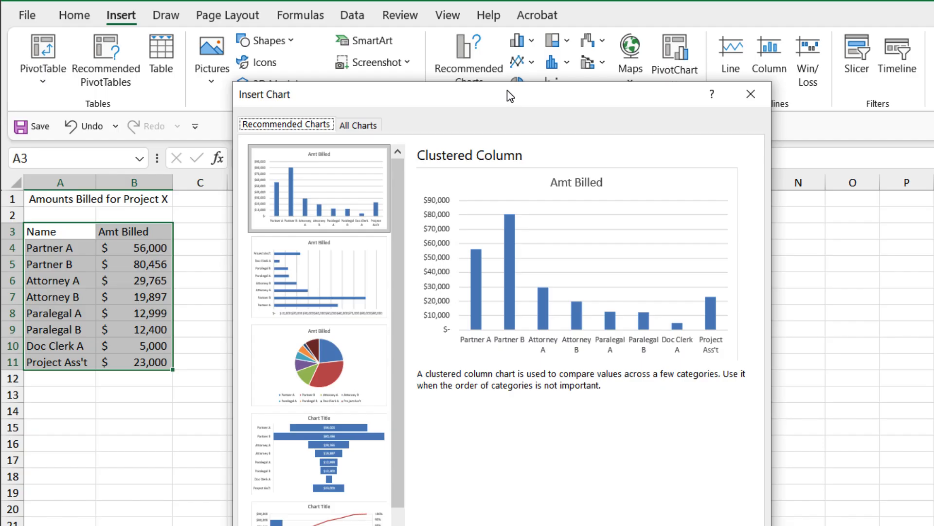
pyautogui.click(307, 366)
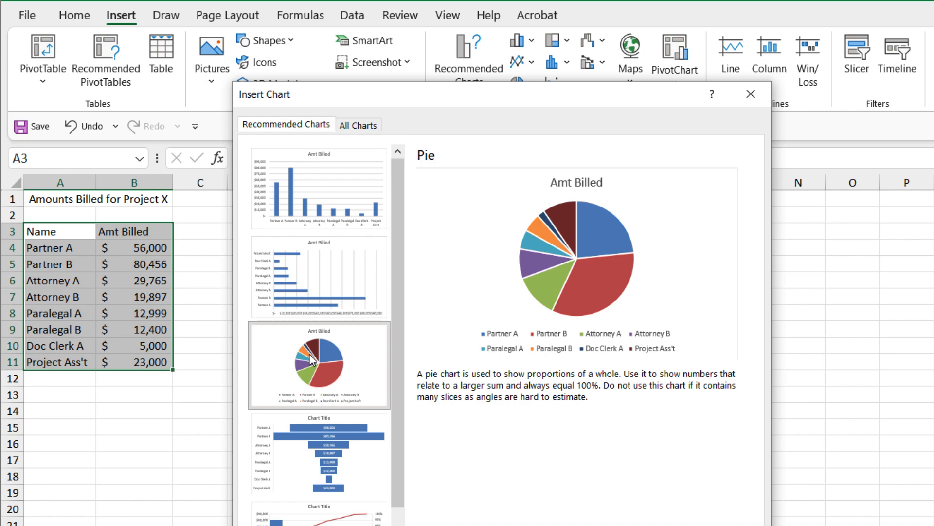
pyautogui.click(349, 188)
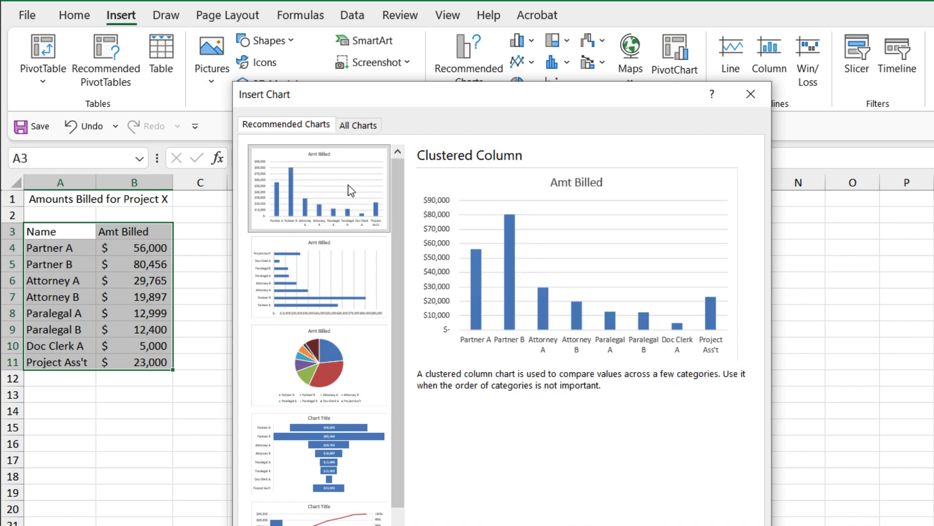
pyautogui.click(323, 292)
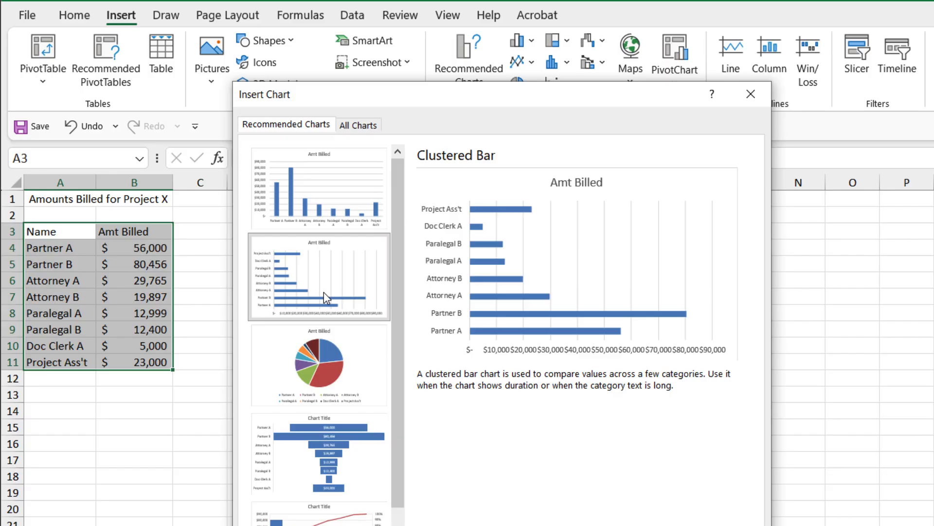
pyautogui.click(320, 200)
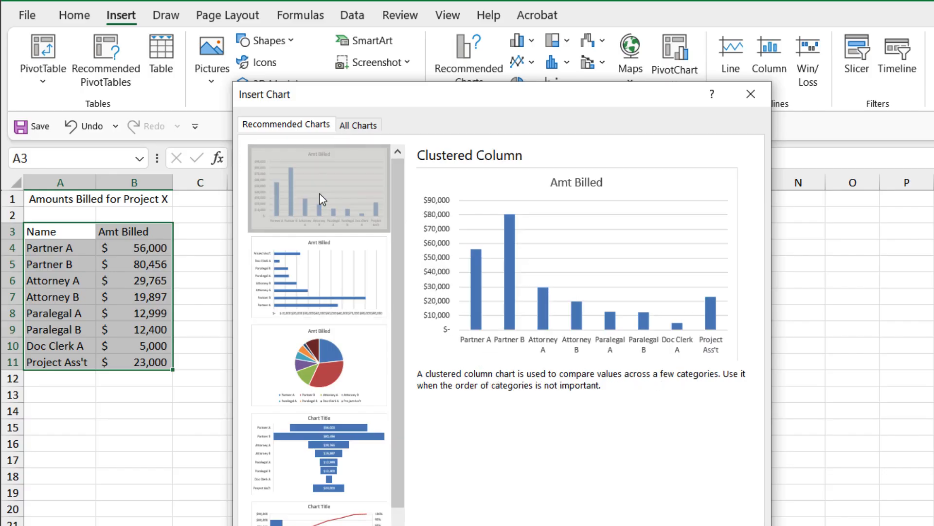
pyautogui.click(361, 127)
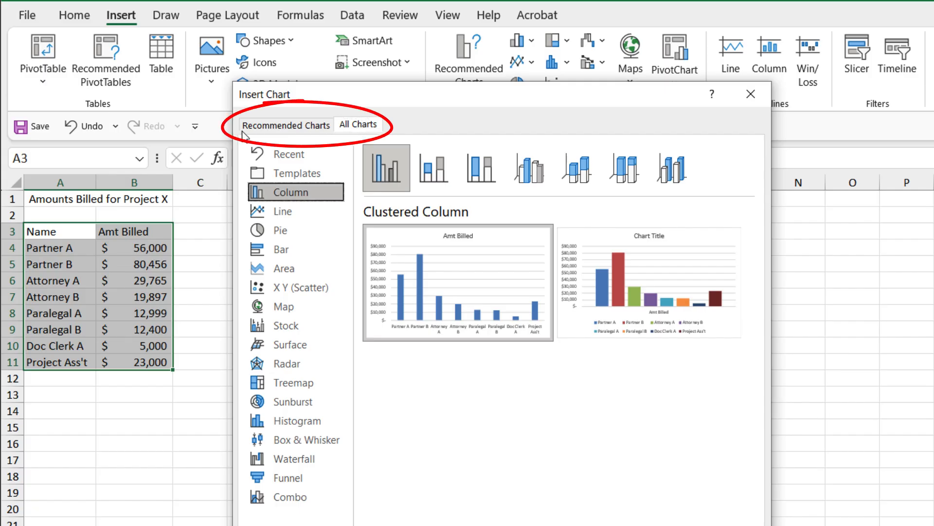
pyautogui.click(263, 128)
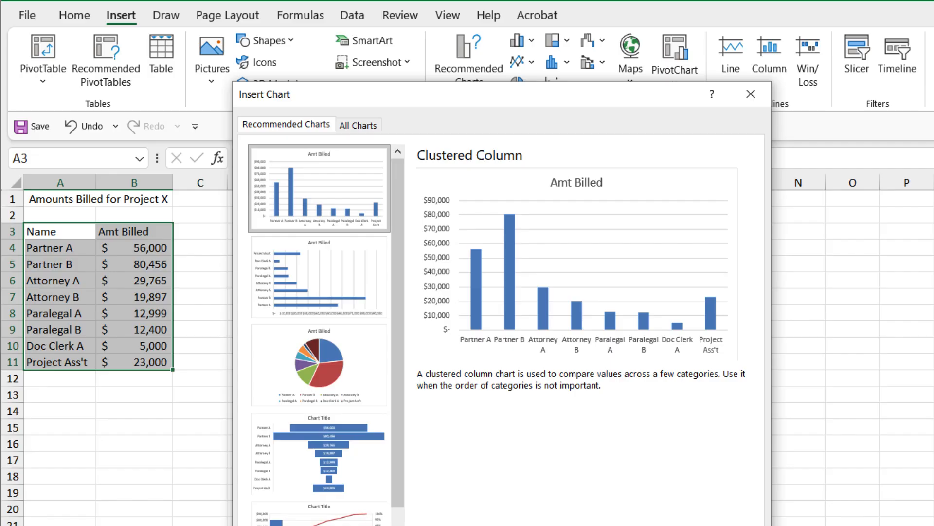
pyautogui.press('Return')
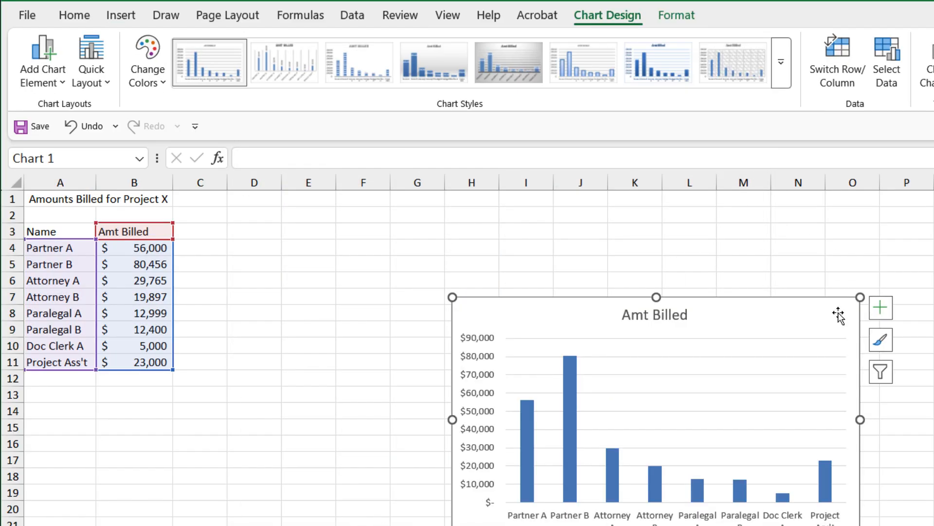
# Step: Move the chart beside the data and change its title to "Amt Billed for Project X"
pyautogui.moveTo(839, 315); pyautogui.dragTo(616, 244)
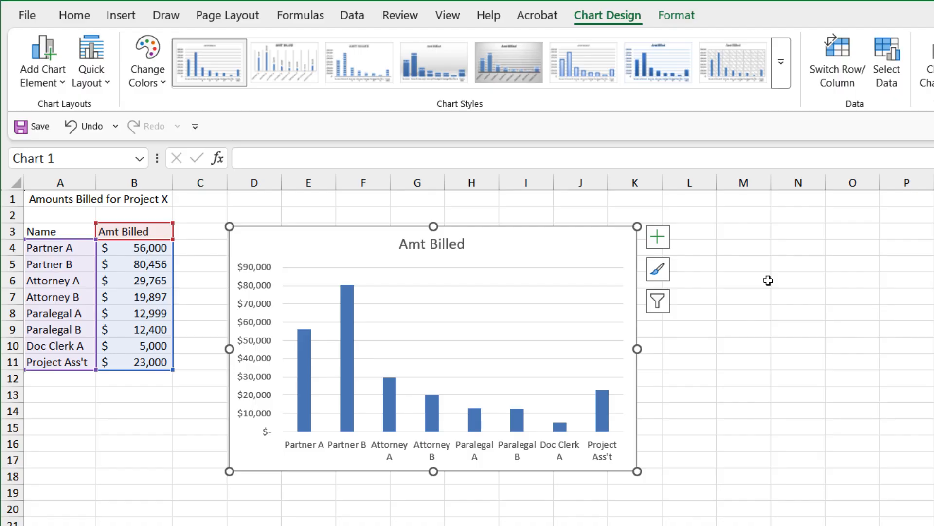
pyautogui.click(431, 240)
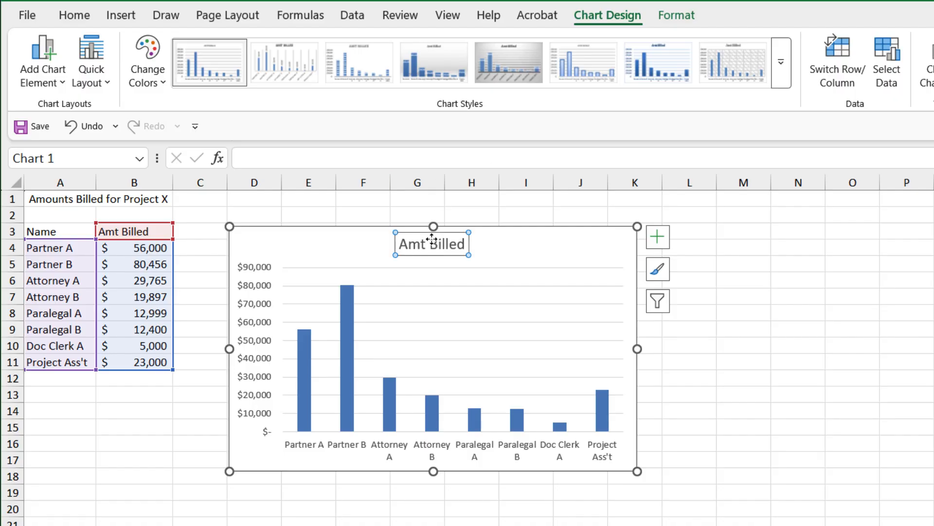
pyautogui.click(466, 244)
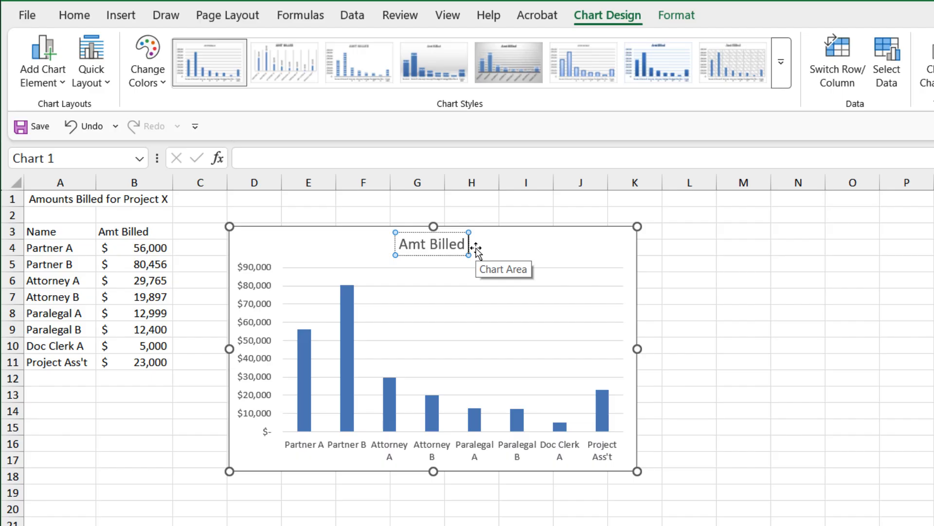
pyautogui.write('for Projec')
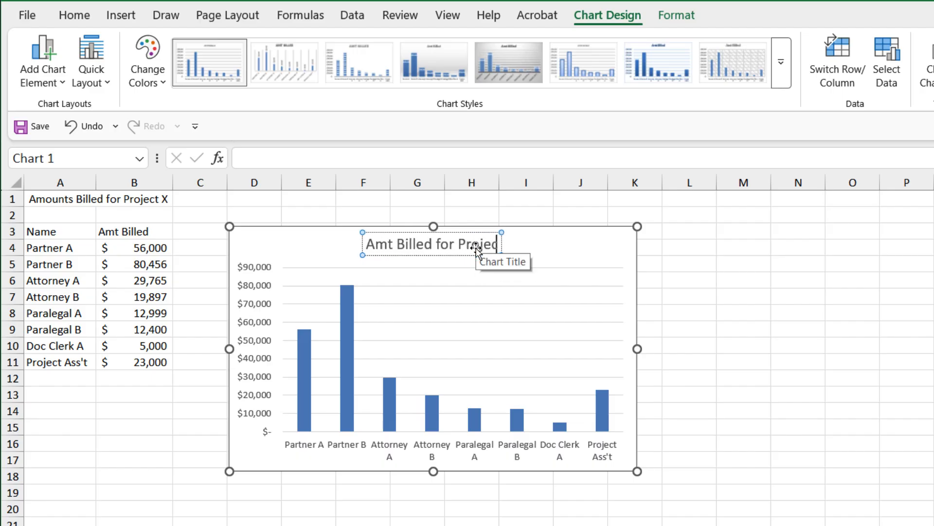
pyautogui.write('t X')
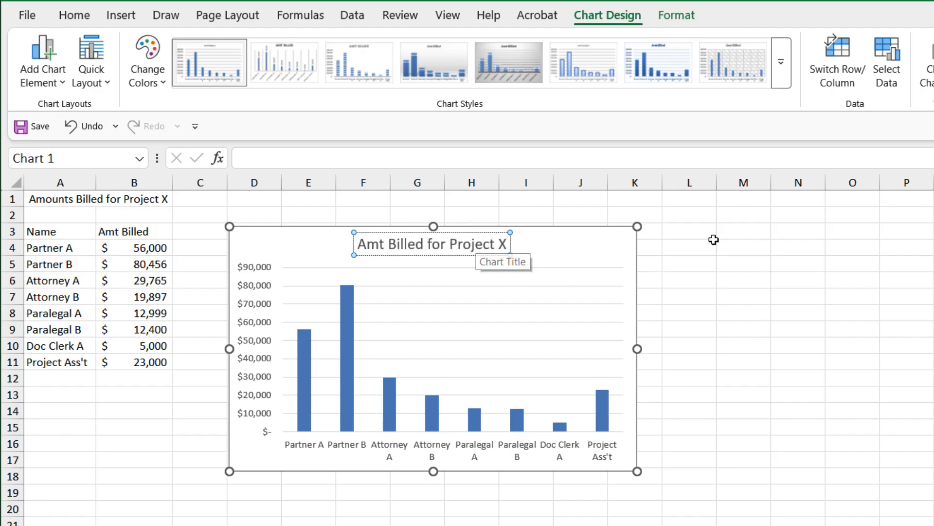
pyautogui.click(619, 257)
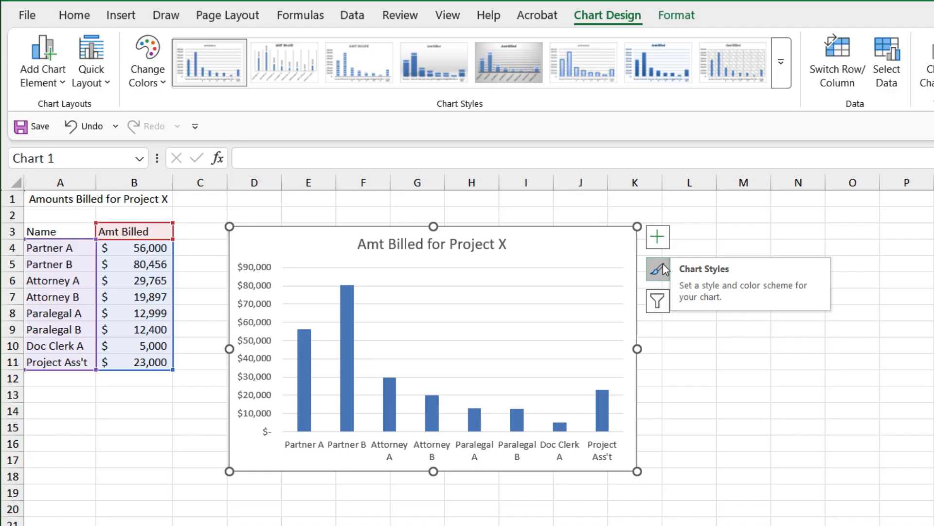
# Step: Try adding axis titles to the chart through its chart elements, then remove them again
pyautogui.click(677, 15)
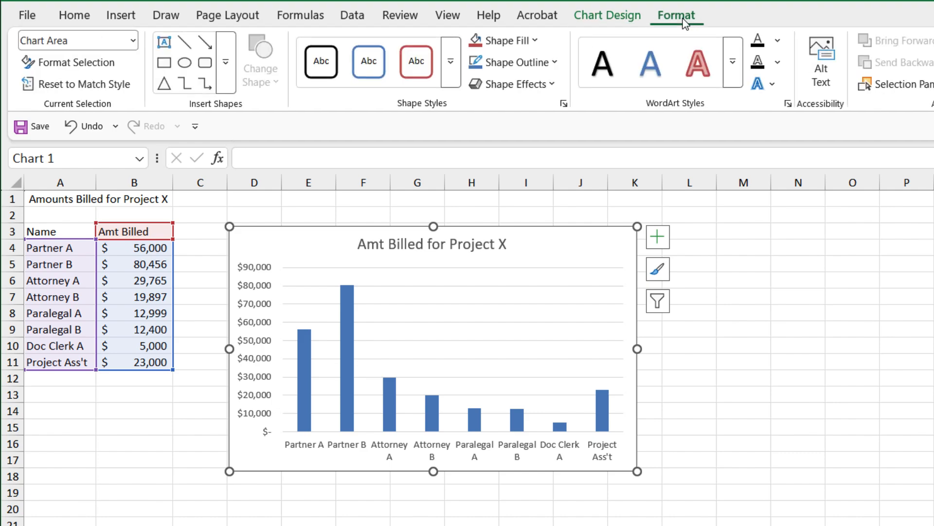
pyautogui.click(613, 19)
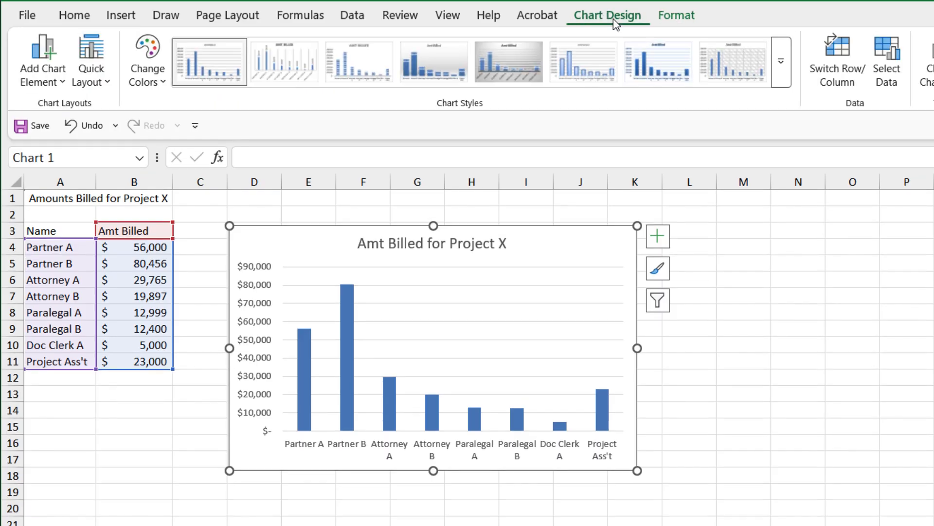
pyautogui.click(663, 238)
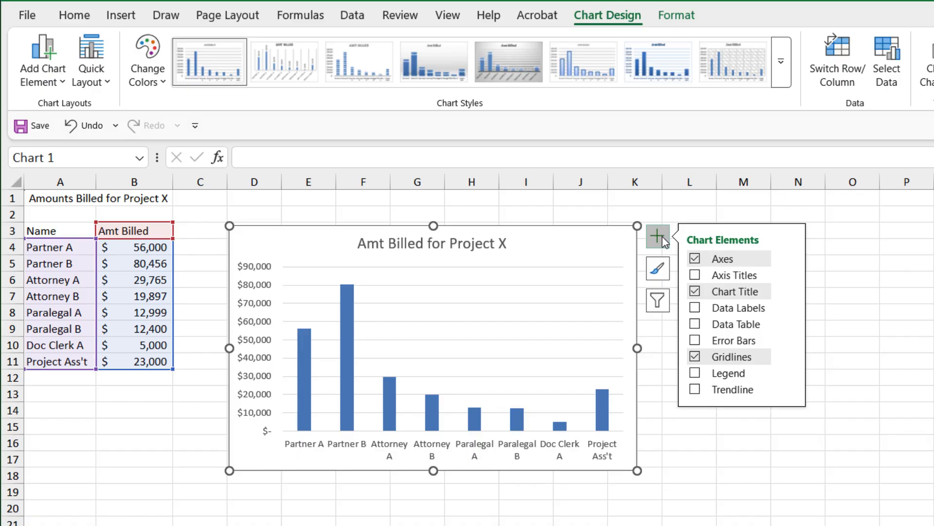
pyautogui.click(756, 275)
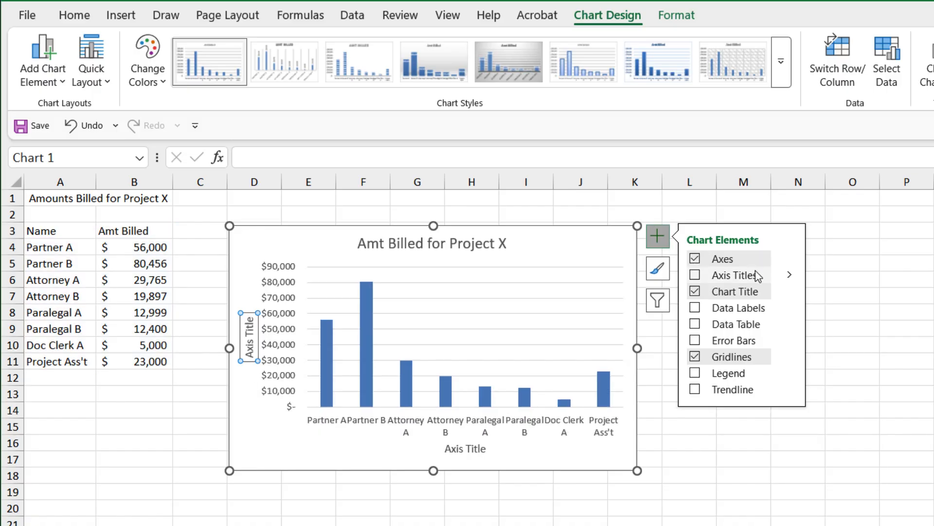
pyautogui.click(735, 311)
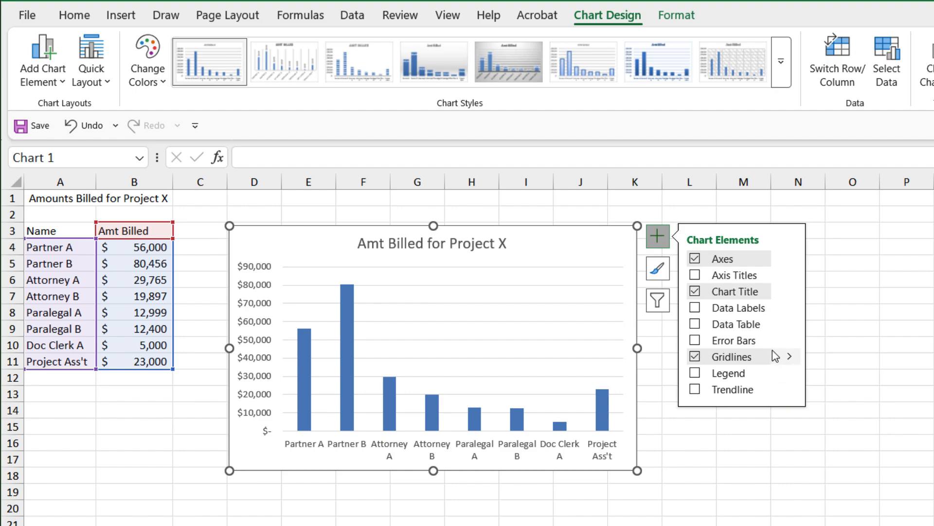
# Step: Browse the chart style gallery and the Quick Layout options for the chart
pyautogui.click(792, 360)
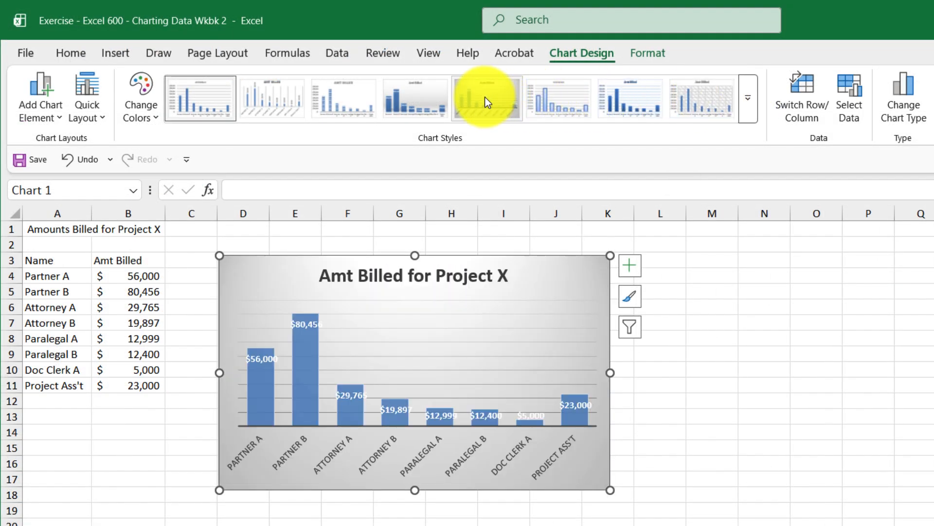
pyautogui.click(747, 116)
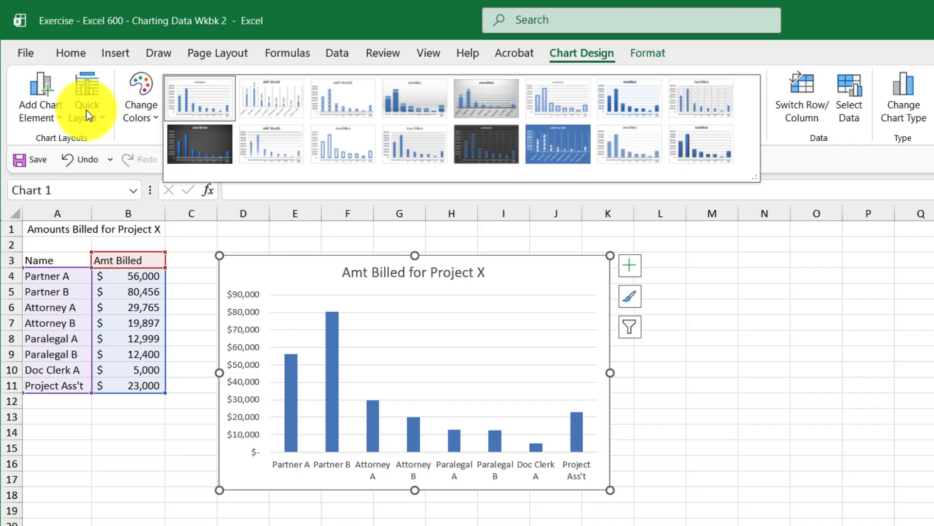
pyautogui.click(89, 110)
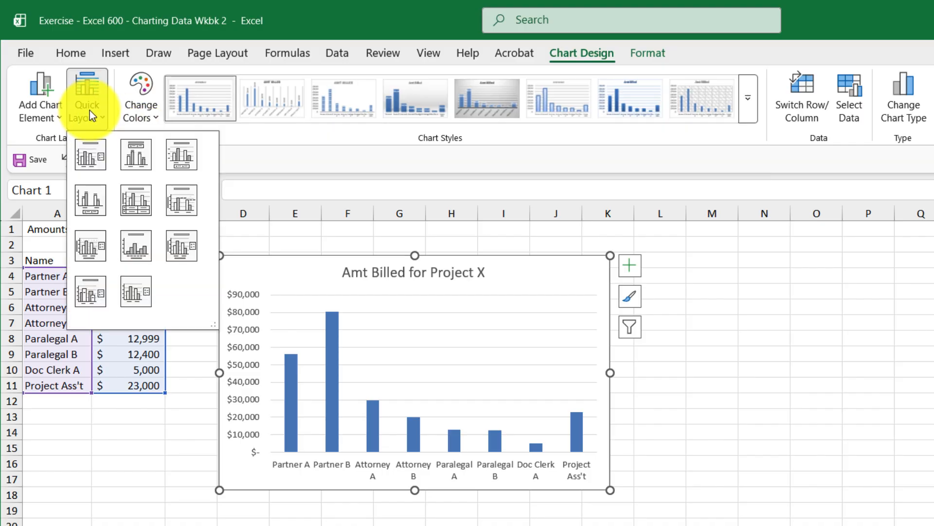